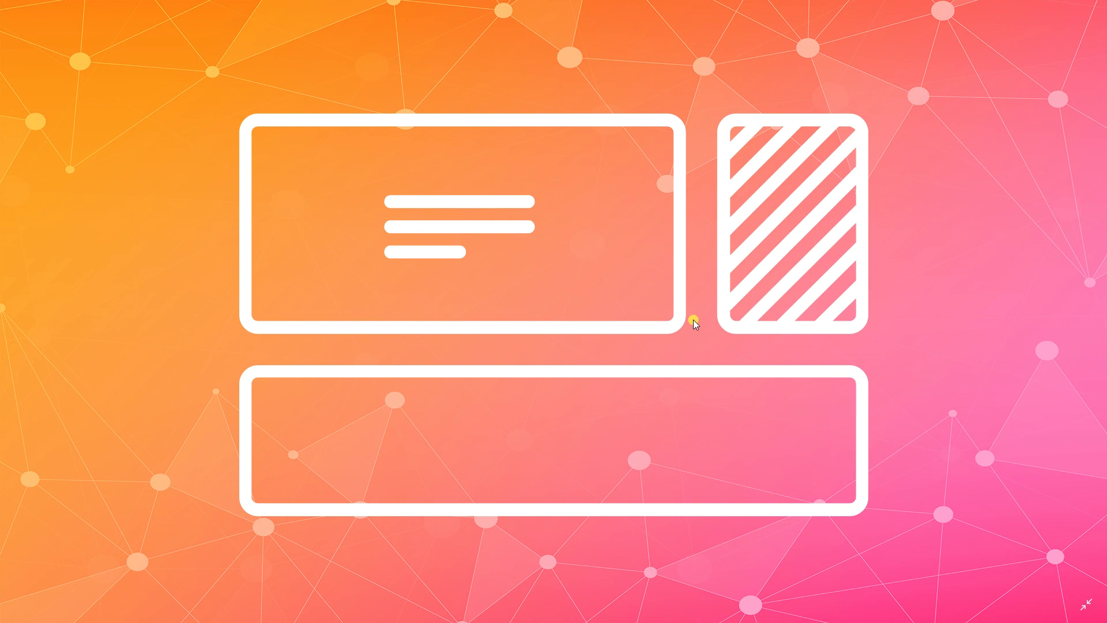
# - Switch from the intro graphic to Chrome showing crocoblock.com
pyautogui.hotkey('alt', 'Tab')
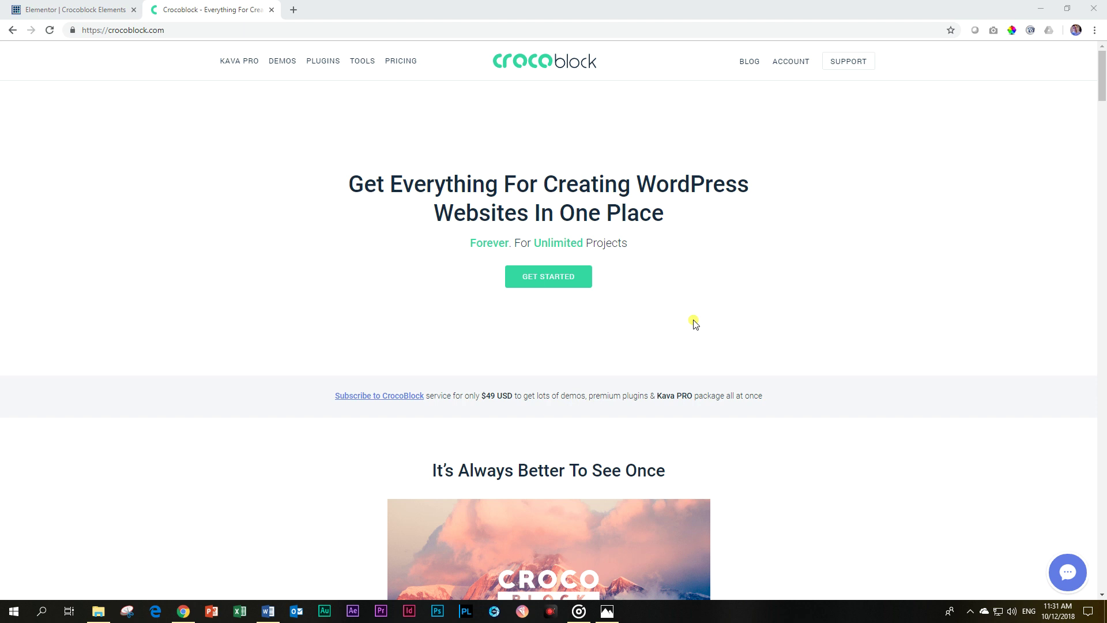
# - Open the Crocoblock Plugins page and look through the plugin cards
pyautogui.click(329, 68)
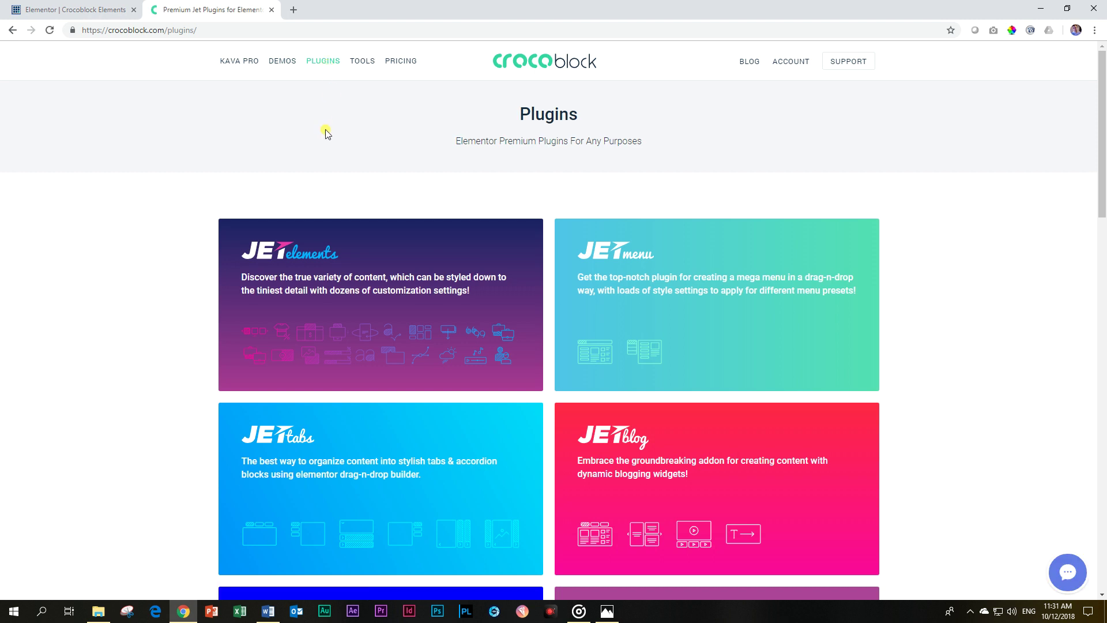
pyautogui.scroll(-12, 704, 294)
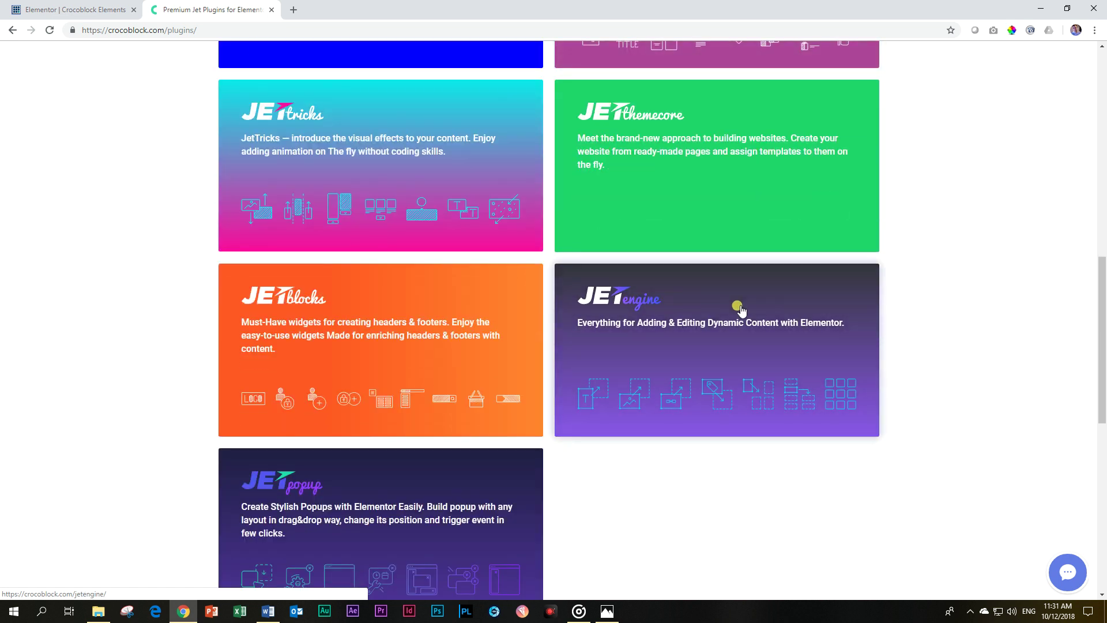
pyautogui.scroll(4, 737, 308)
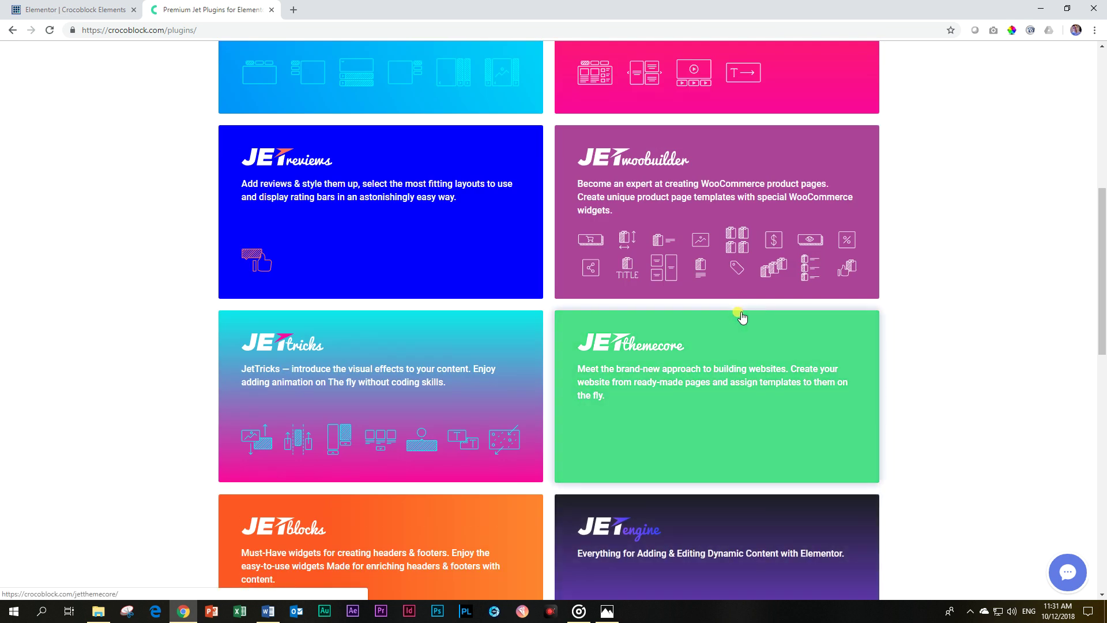
pyautogui.scroll(3, 742, 318)
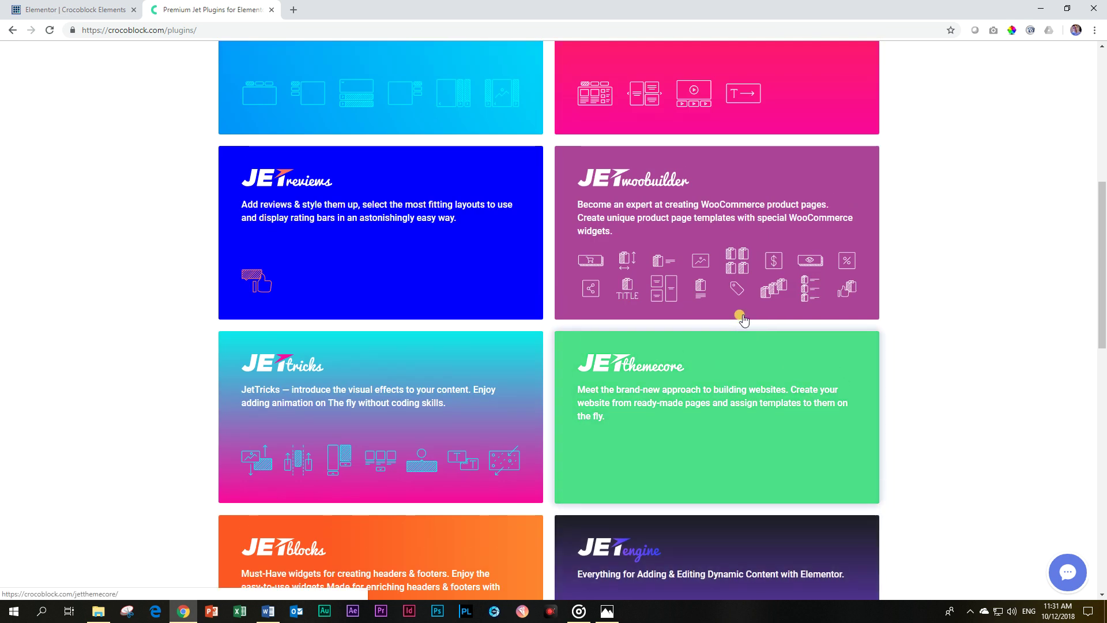
pyautogui.scroll(2, 743, 318)
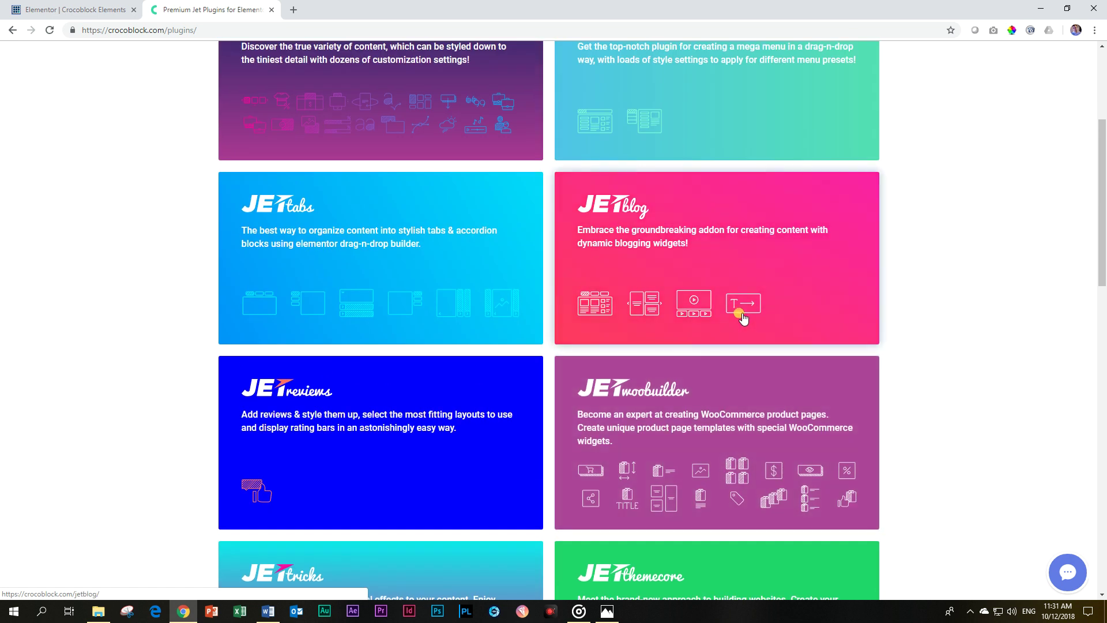
pyautogui.scroll(3, 742, 318)
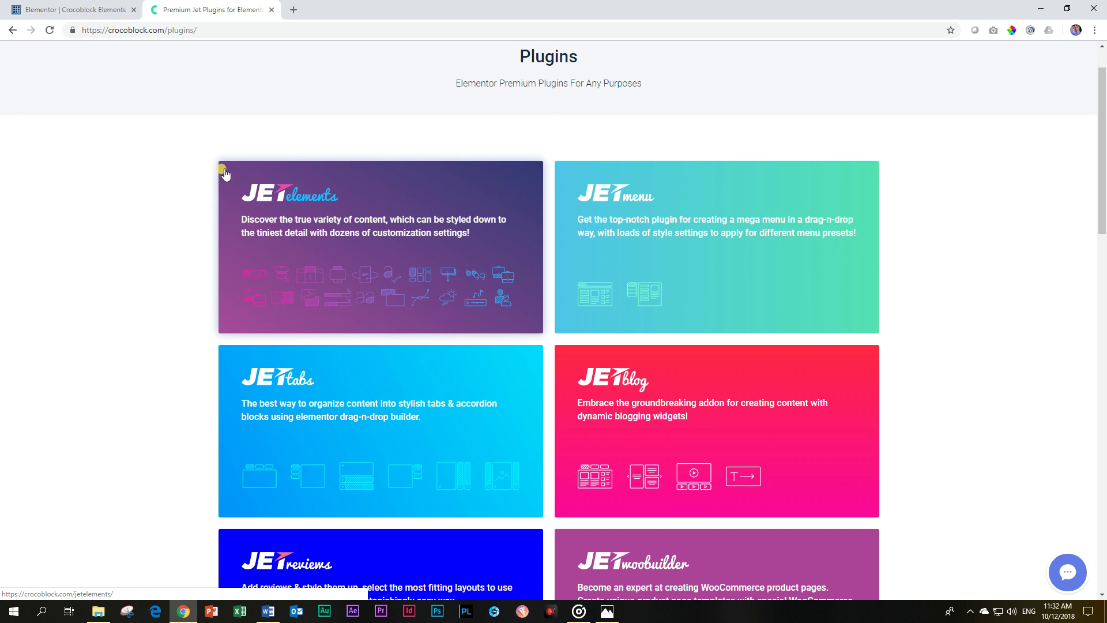
# - Browse the JetElements plugin page's widget grid, then return to the Elementor tab
pyautogui.click(276, 197)
pyautogui.scroll(-3, 604, 268)
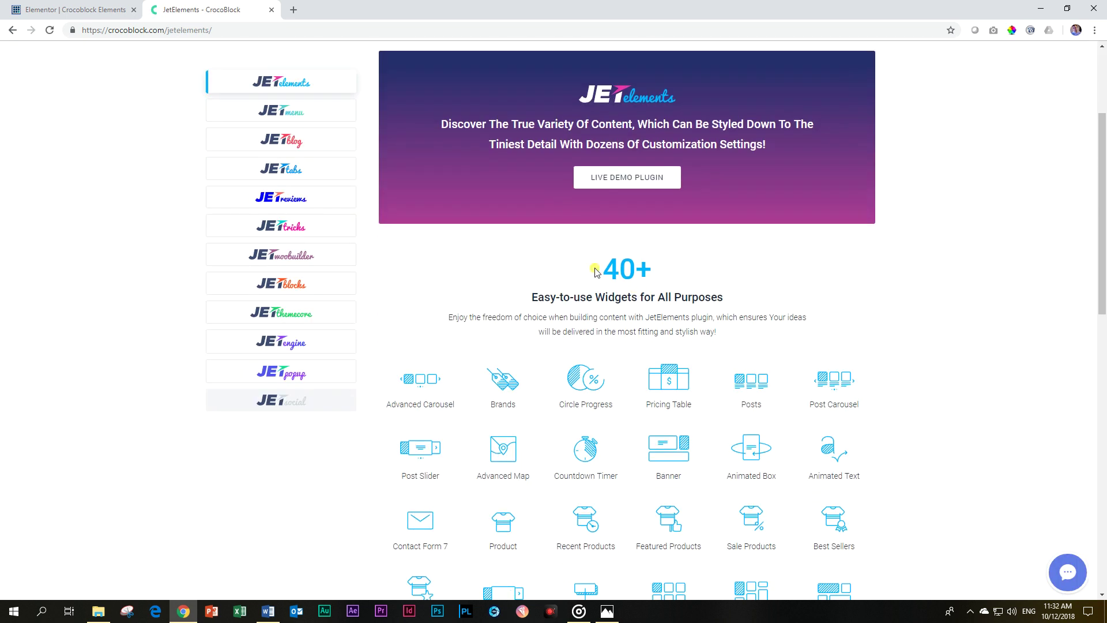
pyautogui.moveTo(602, 265); pyautogui.dragTo(657, 269)
pyautogui.scroll(-9, 672, 295)
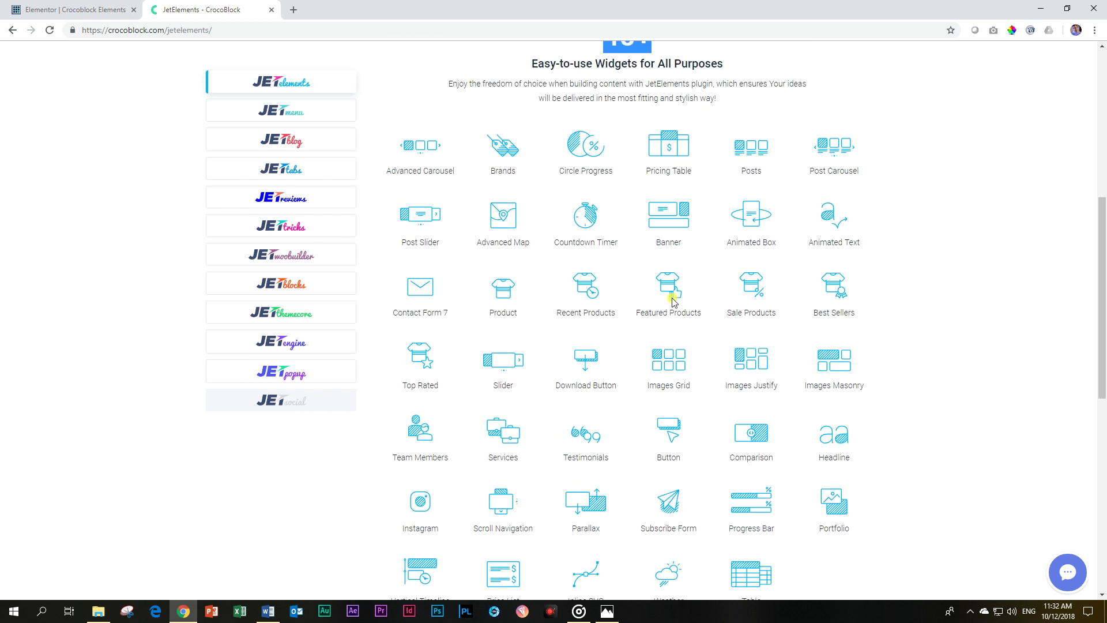
pyautogui.scroll(6, 673, 302)
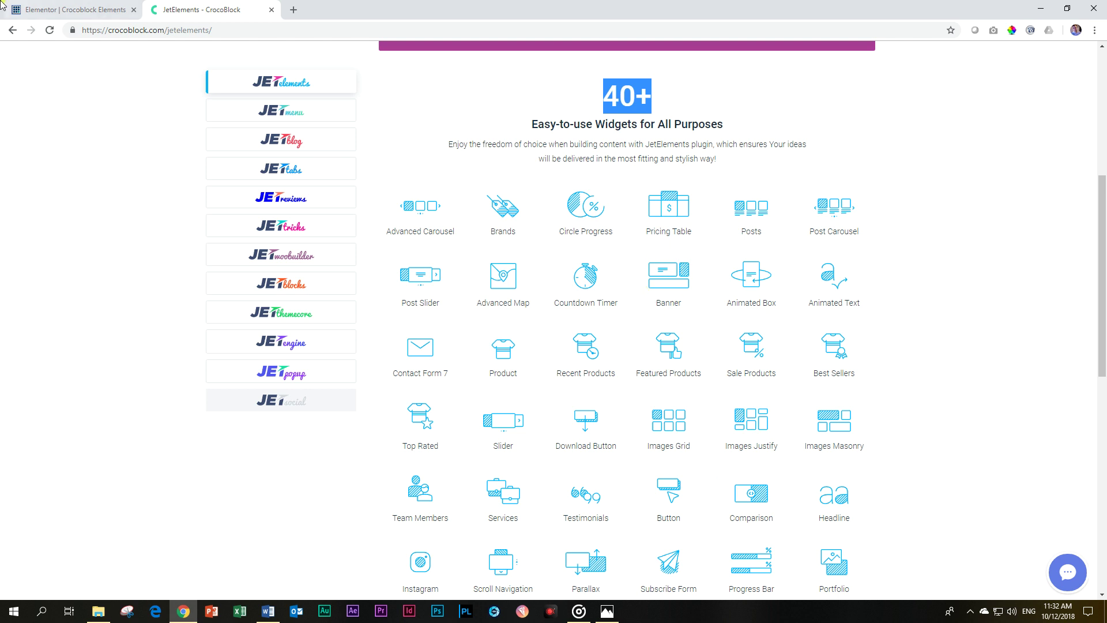
pyautogui.click(102, 9)
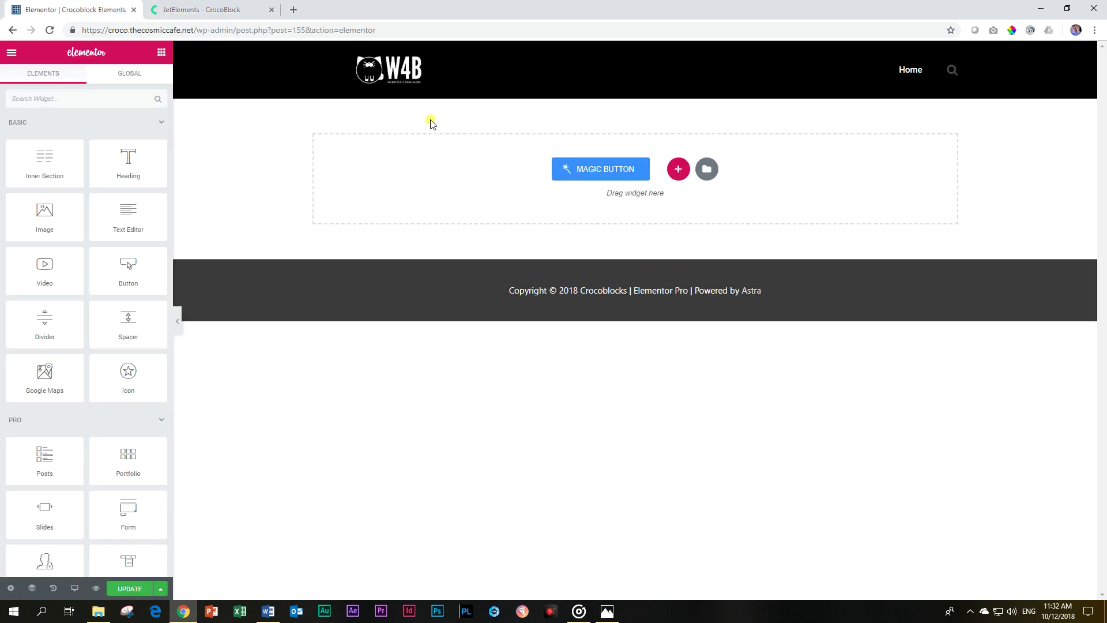
# - Drag the Banner widget from the Jet Elements panel section onto the empty page section
pyautogui.scroll(-1, 106, 202)
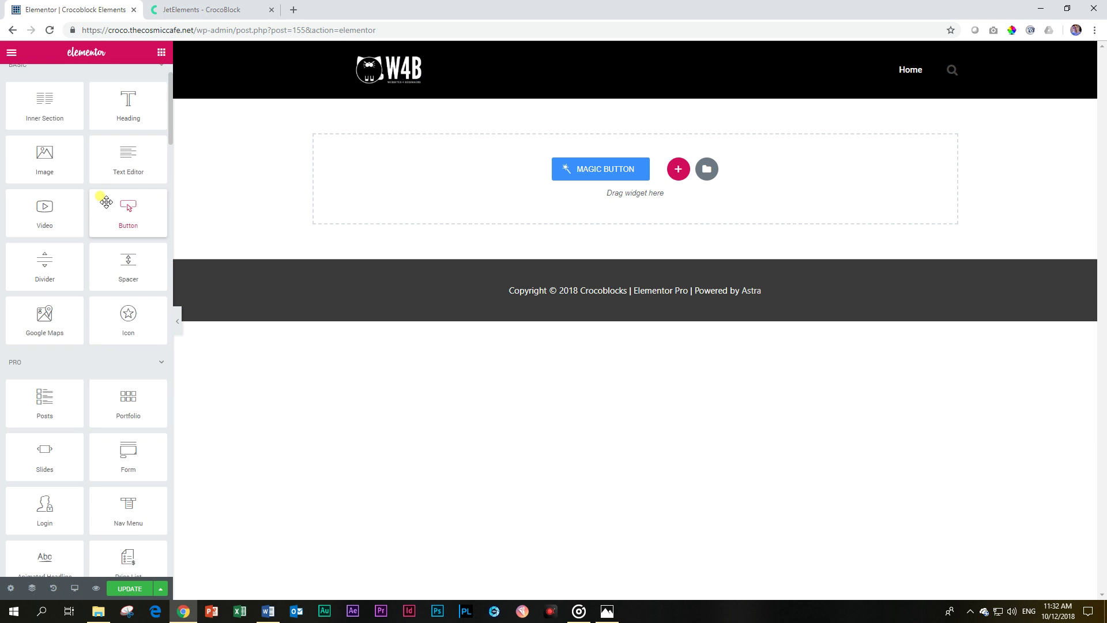
pyautogui.scroll(-15, 106, 202)
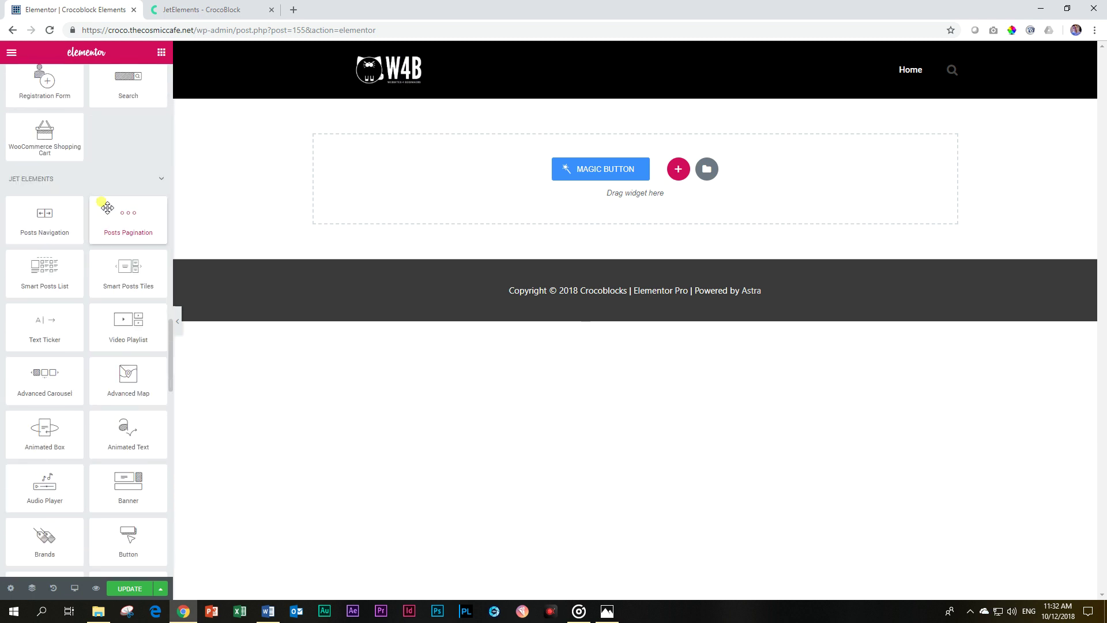
pyautogui.scroll(-15, 107, 208)
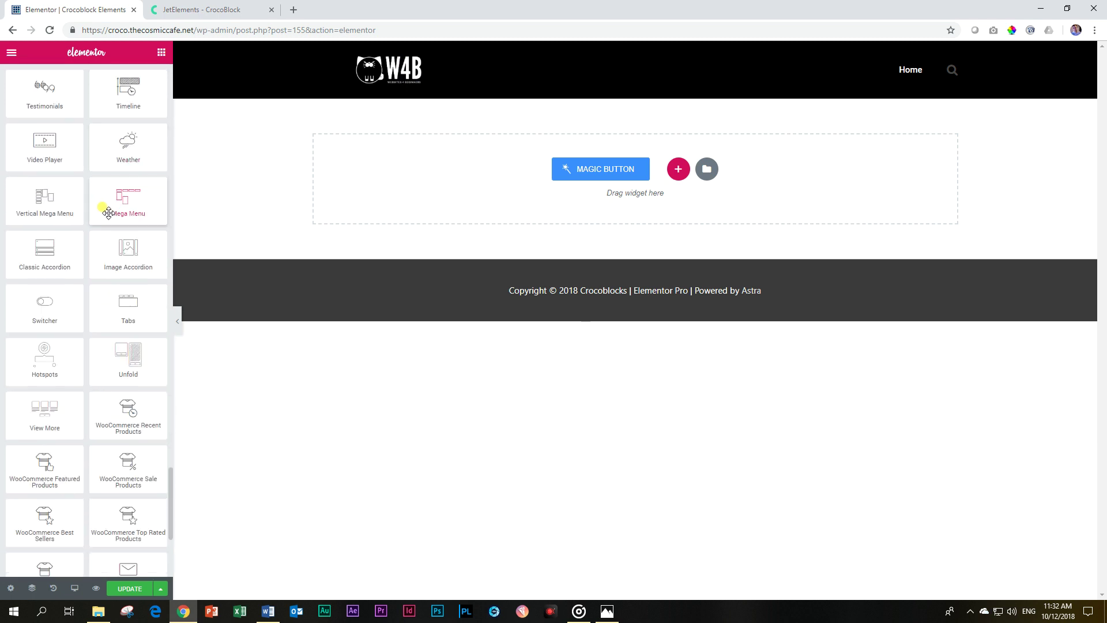
pyautogui.scroll(15, 106, 210)
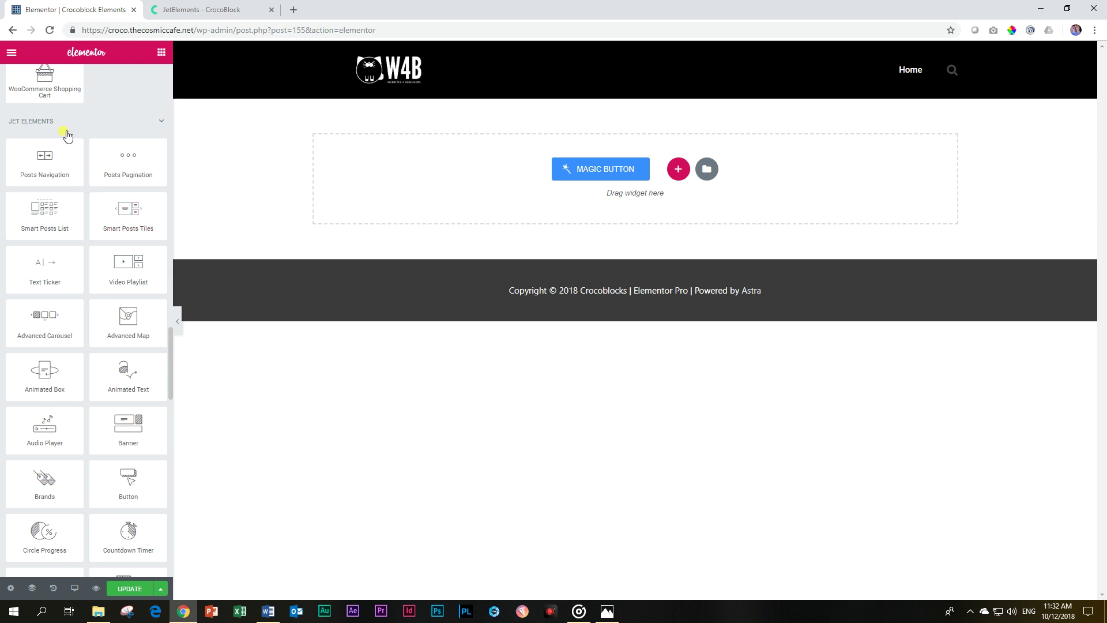
pyautogui.scroll(-4, 72, 259)
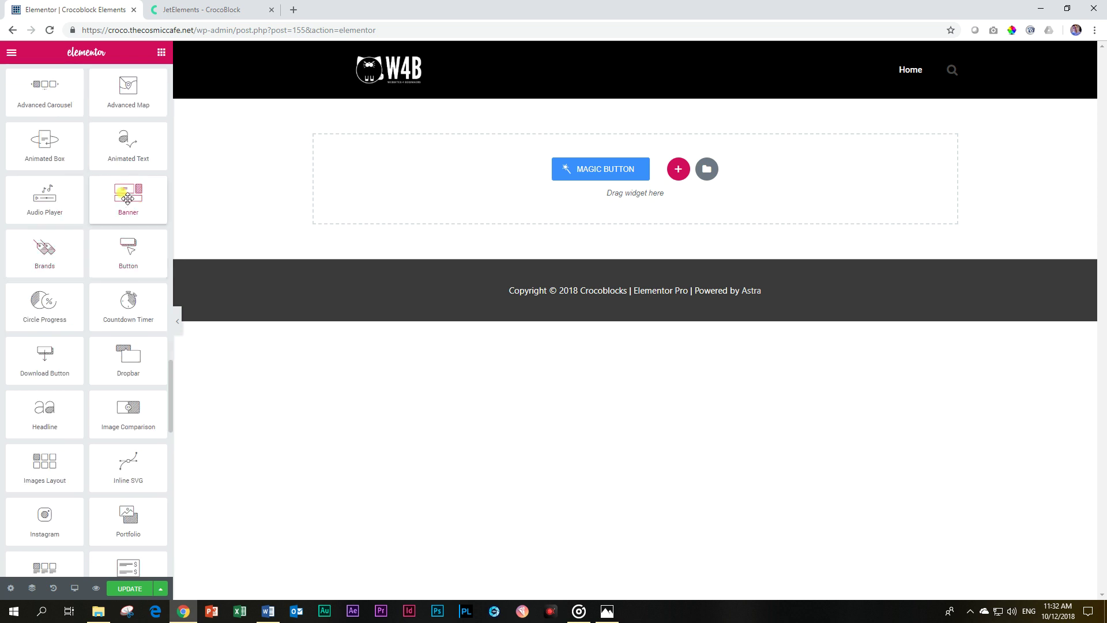
pyautogui.moveTo(128, 198); pyautogui.dragTo(551, 145)
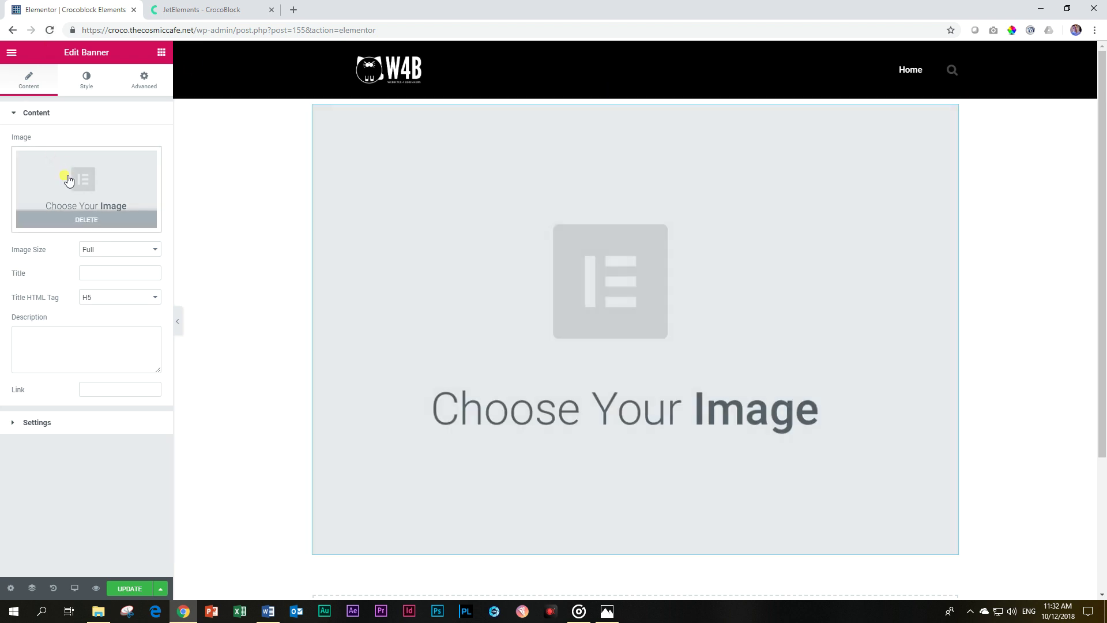
# - Insert the rice-field photo from the media library as the banner image
pyautogui.click(68, 179)
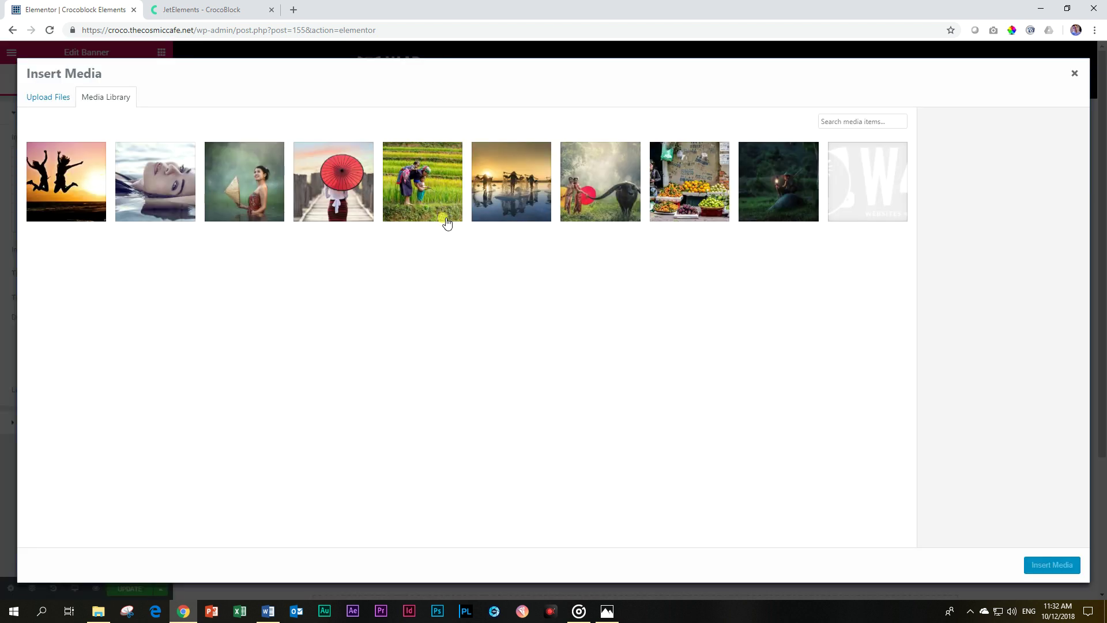
pyautogui.click(446, 221)
pyautogui.click(1047, 564)
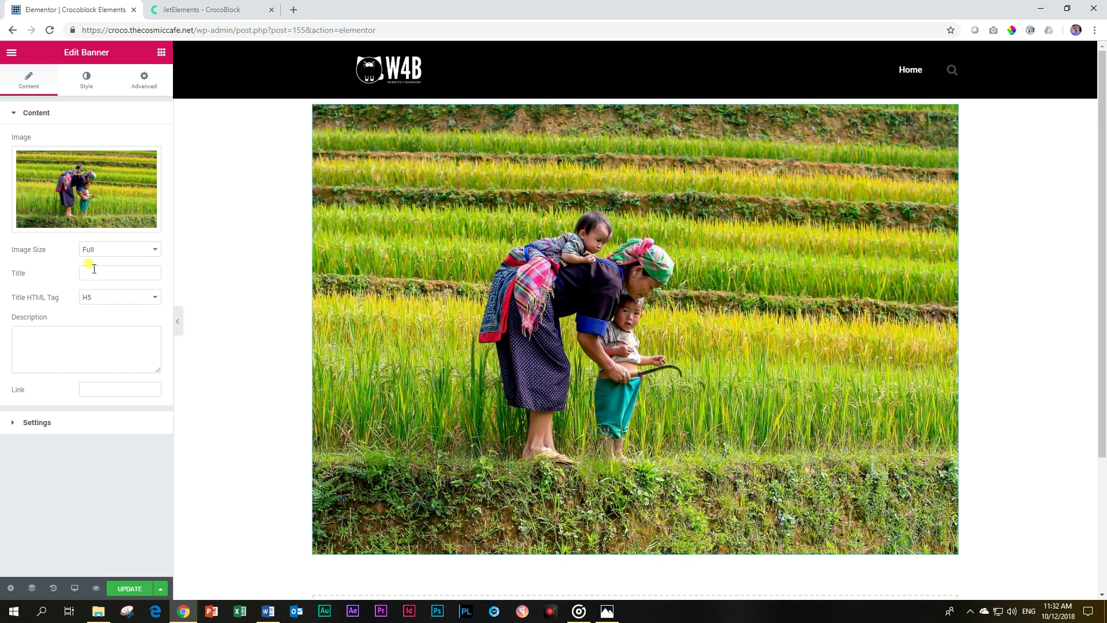
# - Give the banner the title 'Rice field', a placeholder description and link 'X'
pyautogui.click(96, 273)
pyautogui.write('Rice field')
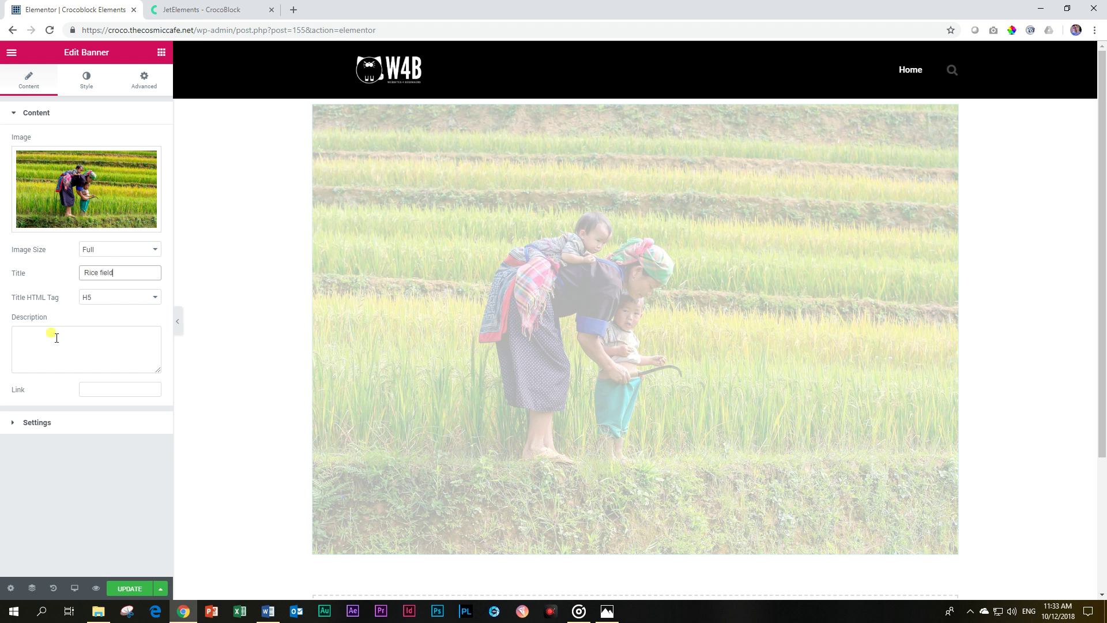
pyautogui.click(60, 334)
pyautogui.write('a dafkj sdfklj')
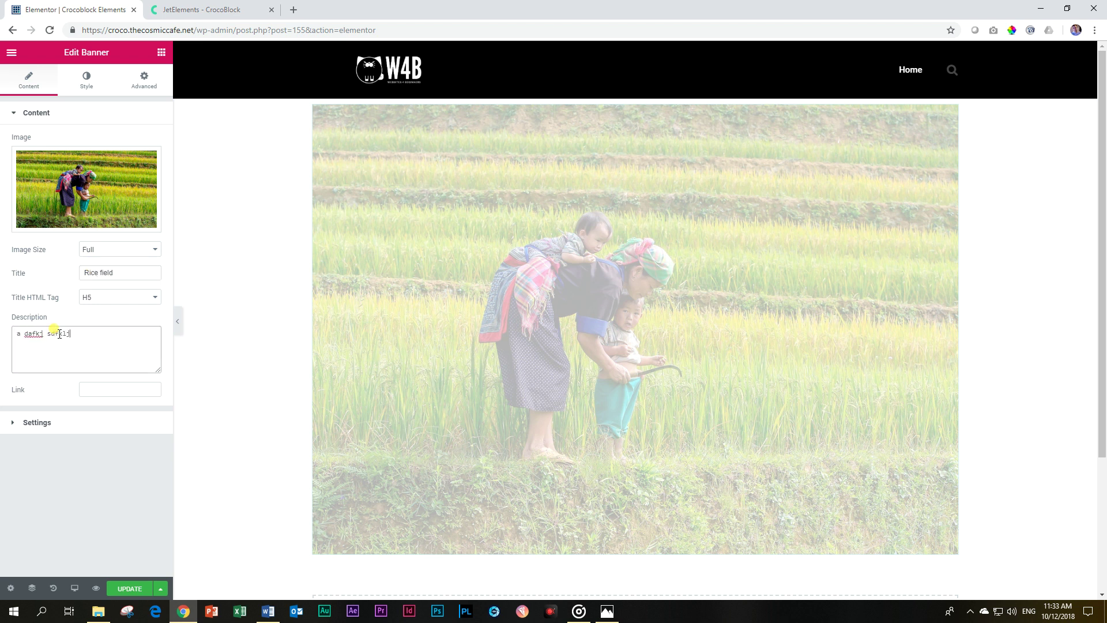
pyautogui.write('a sdlkjf la;skdjf lakjael kjna;lkfn;la i9efjake fkna;oefij a;elkfnma;le')
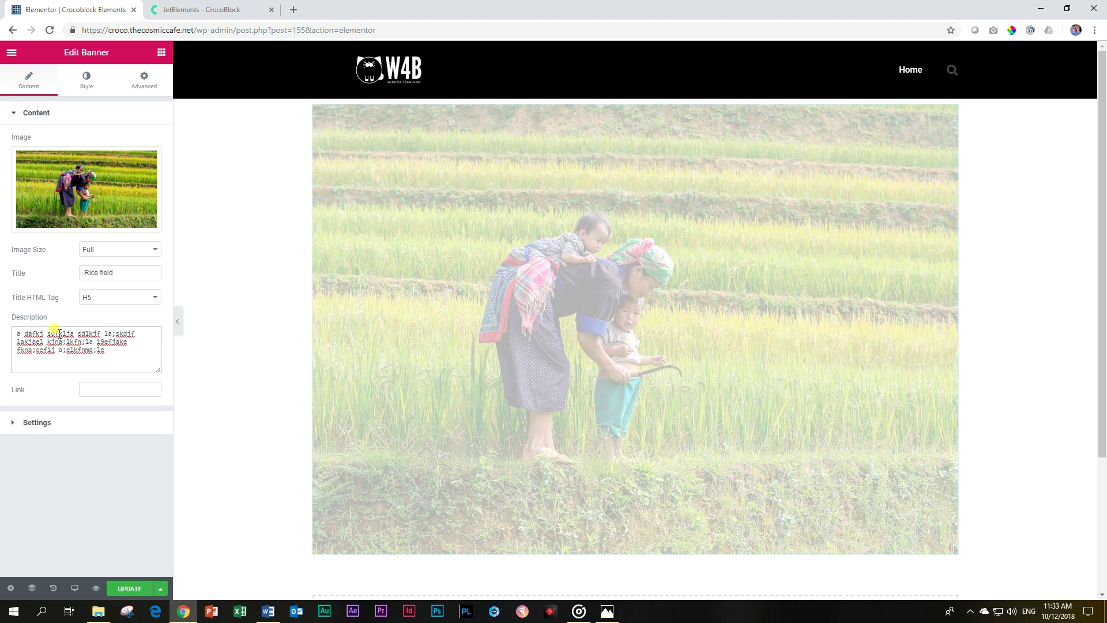
pyautogui.click(123, 387)
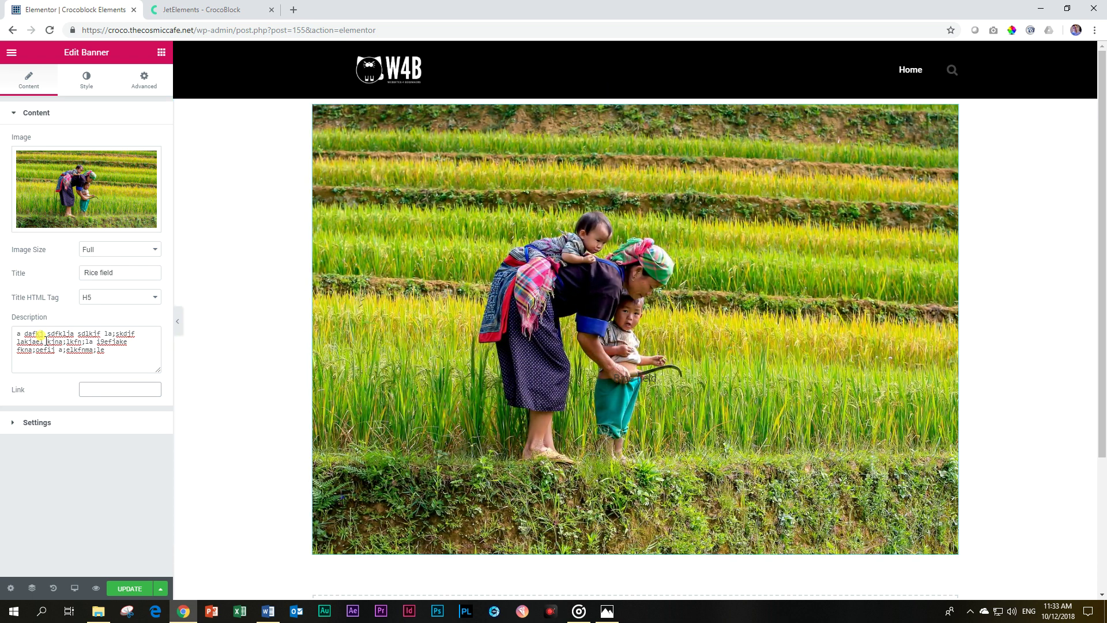
pyautogui.write('X')
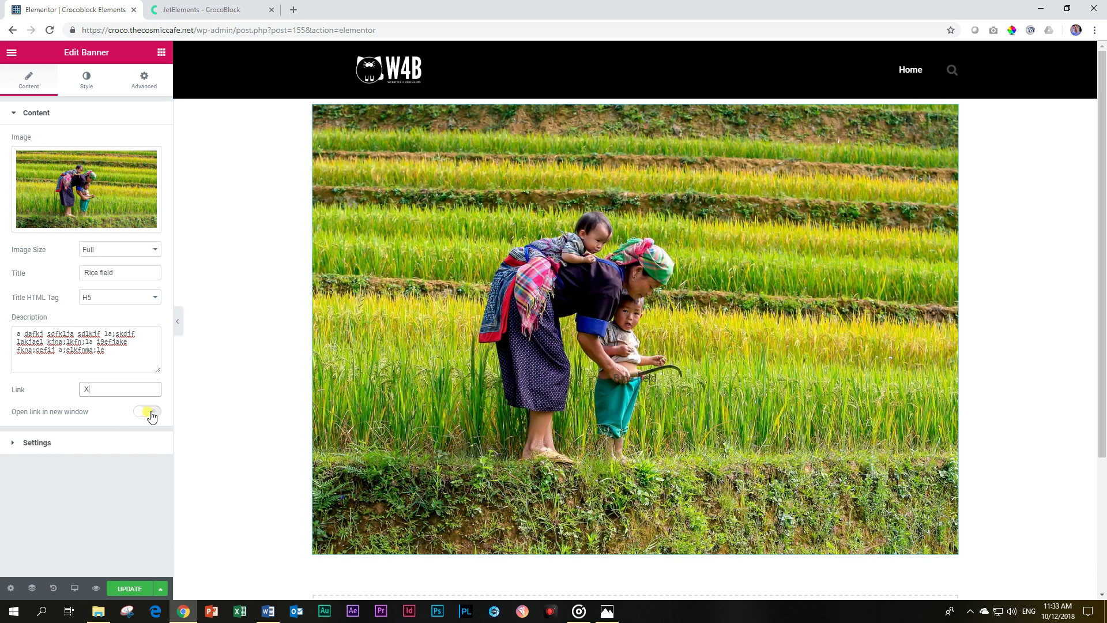
# - Toggle 'Open link in new window' on, then back off
pyautogui.click(155, 413)
pyautogui.click(149, 417)
pyautogui.moveTo(57, 445); pyautogui.dragTo(263, 374)
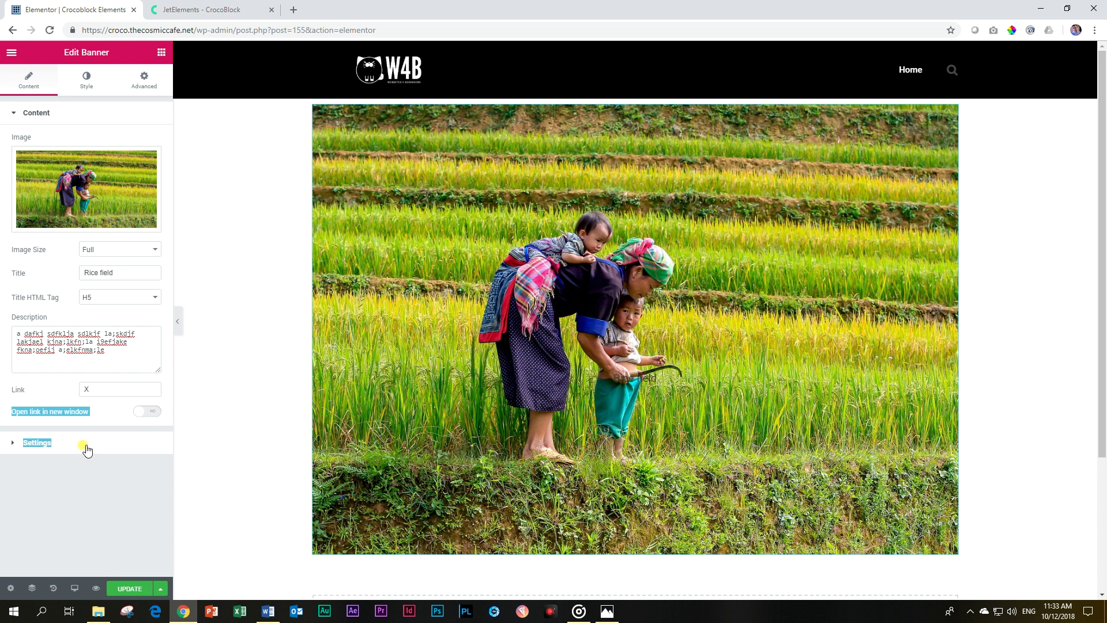
# - Make the 'Rice field' title white in the Style tab's Title Typography
pyautogui.click(86, 444)
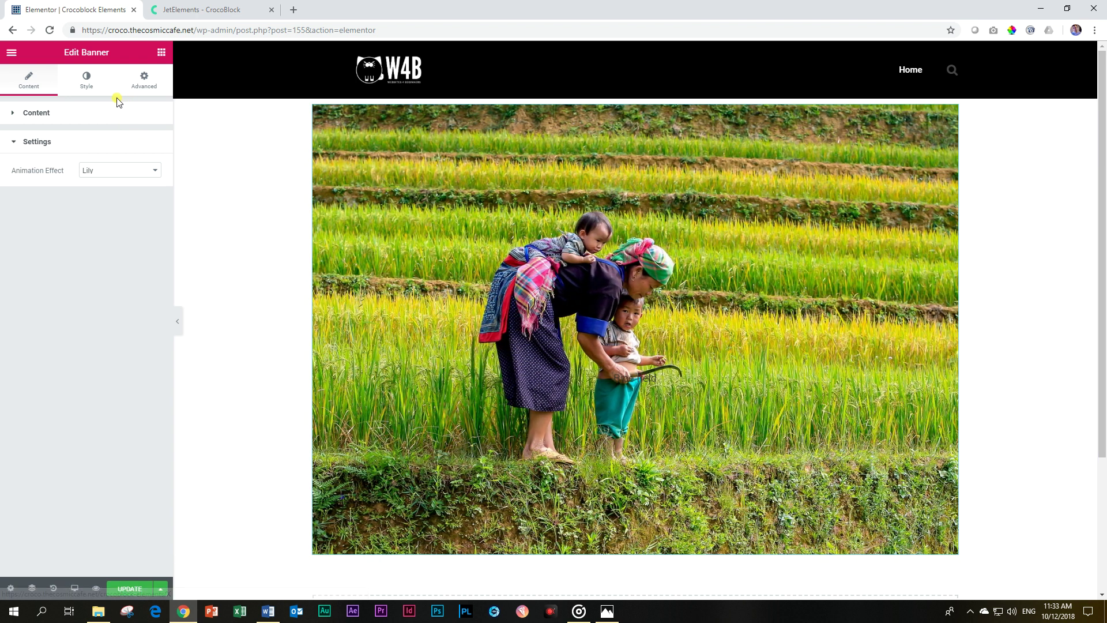
pyautogui.click(88, 82)
pyautogui.click(51, 120)
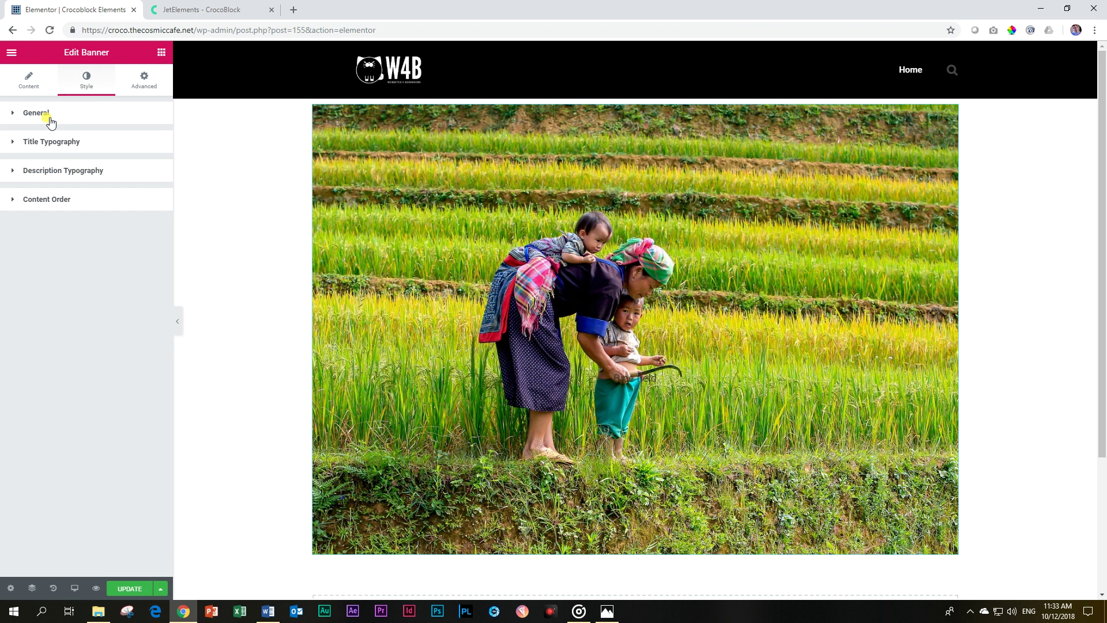
pyautogui.click(46, 143)
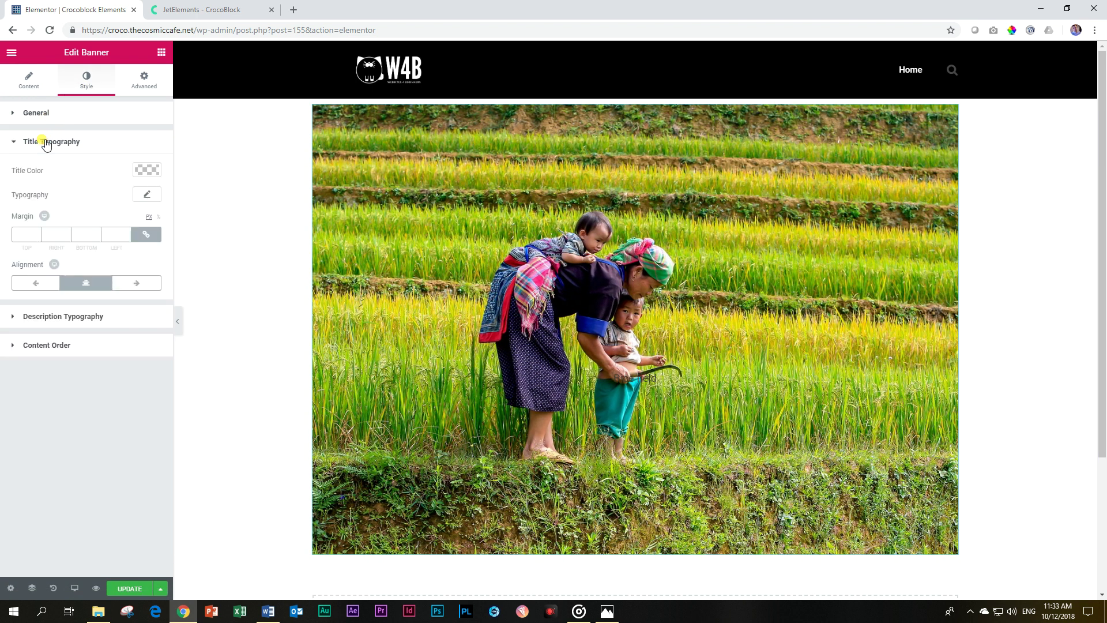
pyautogui.click(156, 172)
pyautogui.click(118, 308)
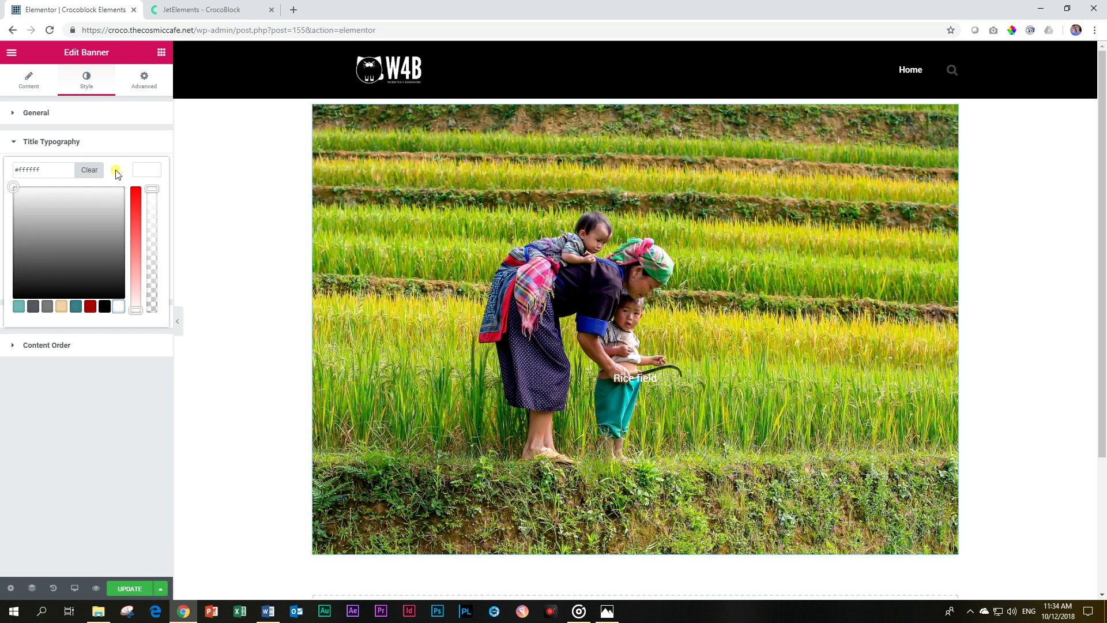
pyautogui.click(143, 171)
# - Enlarge the title to 54 px and set its font family to Hind
pyautogui.click(147, 196)
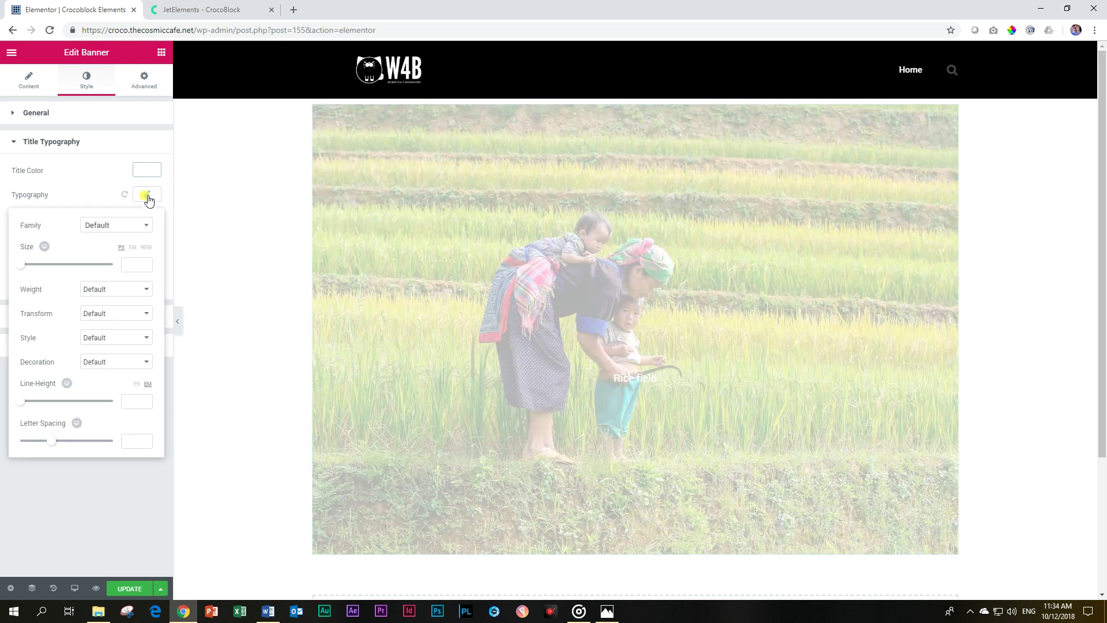
pyautogui.moveTo(21, 266); pyautogui.dragTo(45, 266)
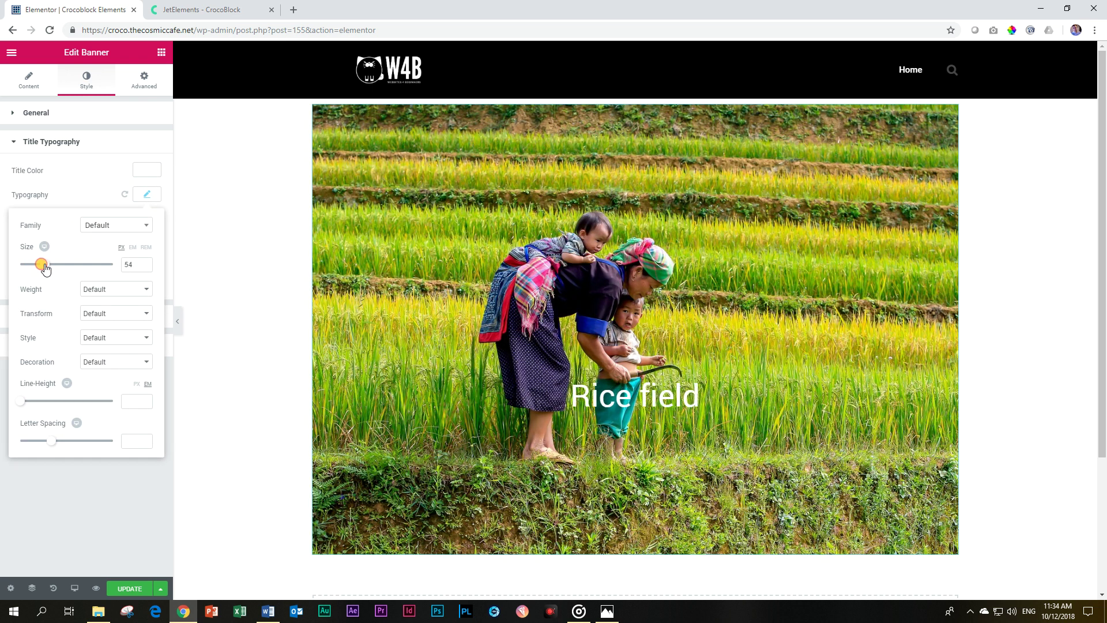
pyautogui.click(123, 230)
pyautogui.write('hind')
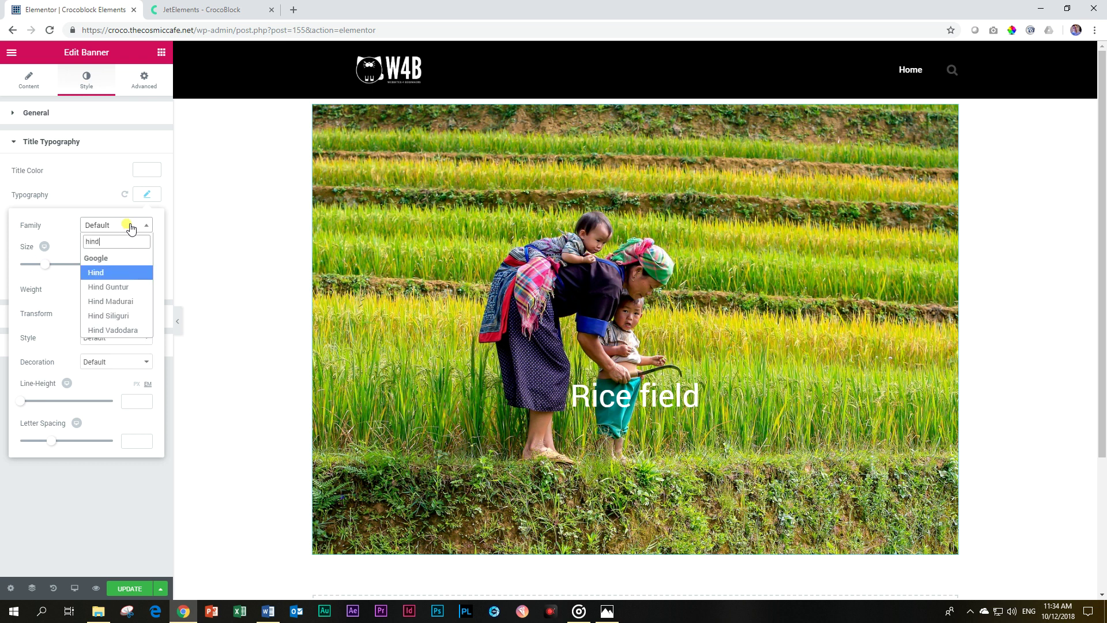
pyautogui.click(103, 273)
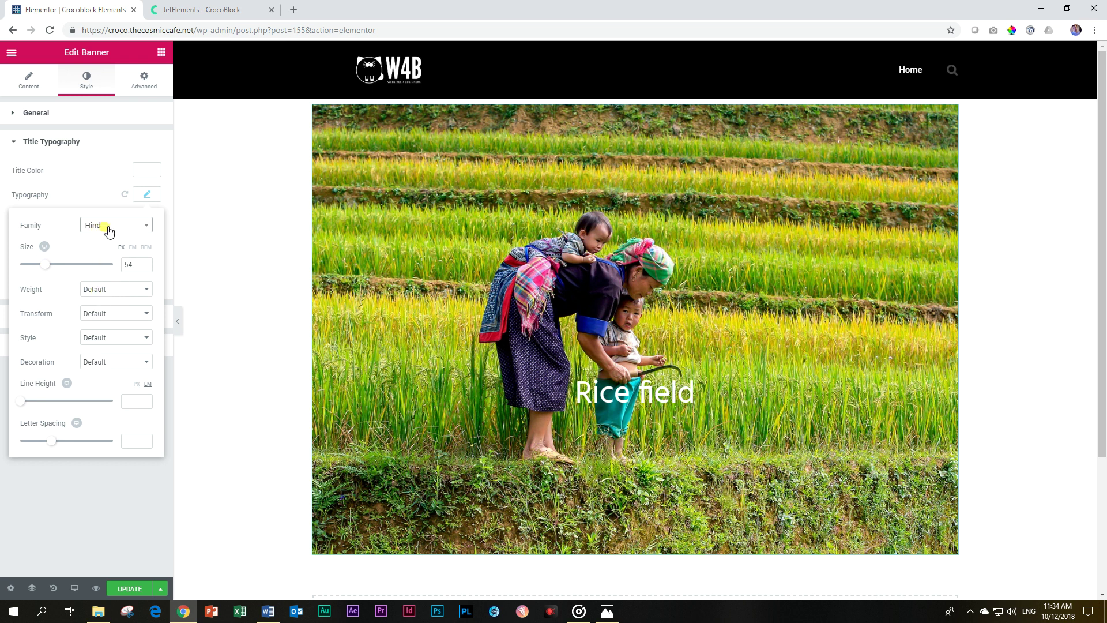
# - Apply the Sadie animation effect to the banner, then switch it to Layla
pyautogui.click(25, 114)
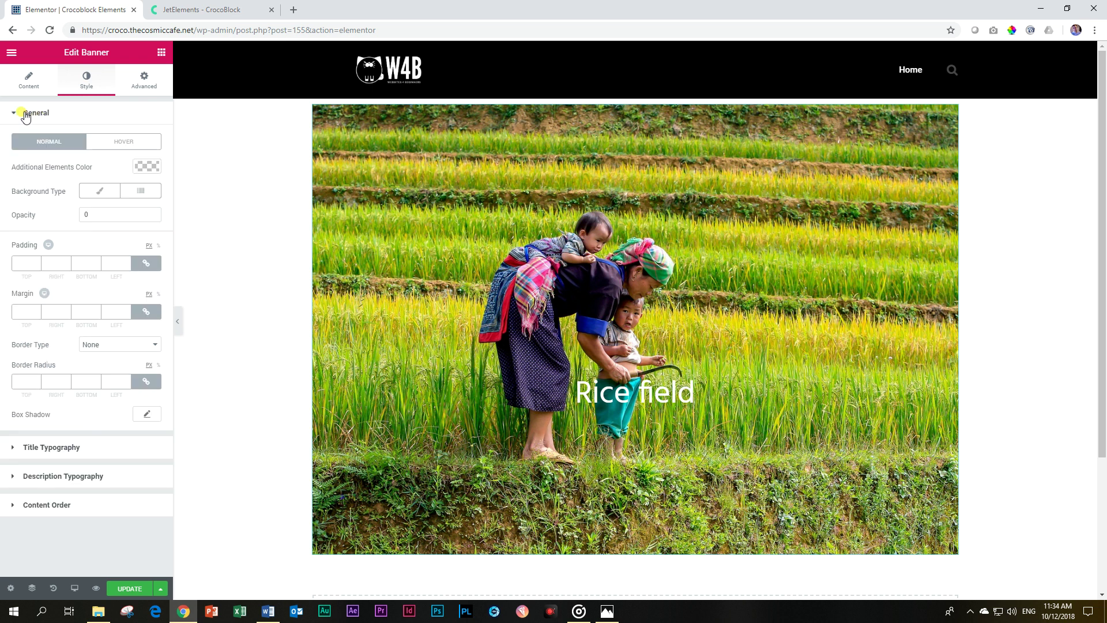
pyautogui.click(32, 90)
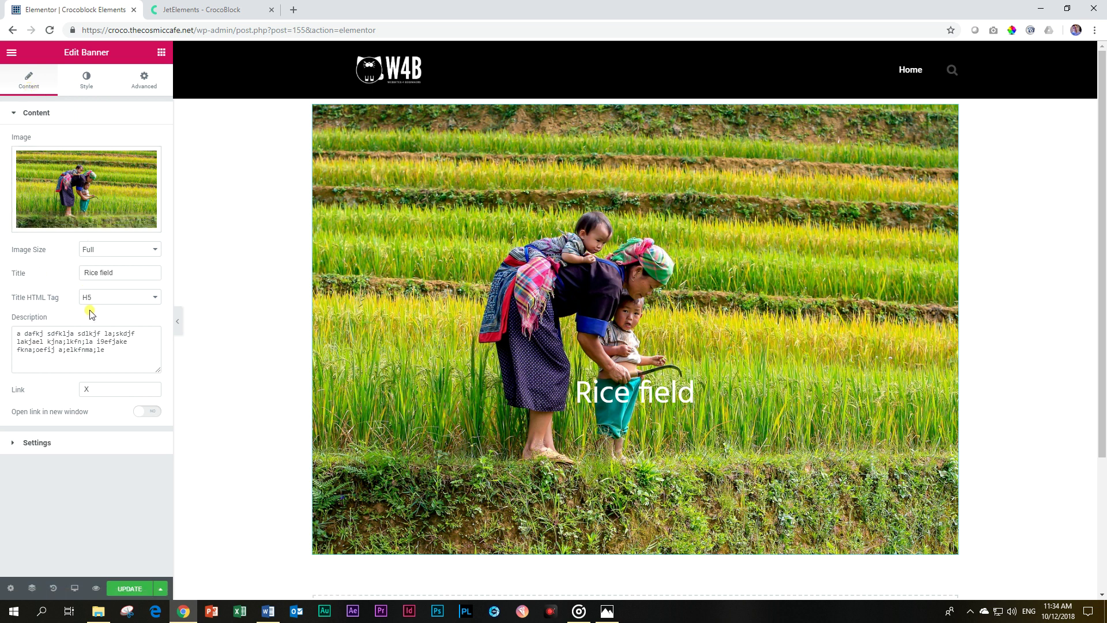
pyautogui.click(23, 444)
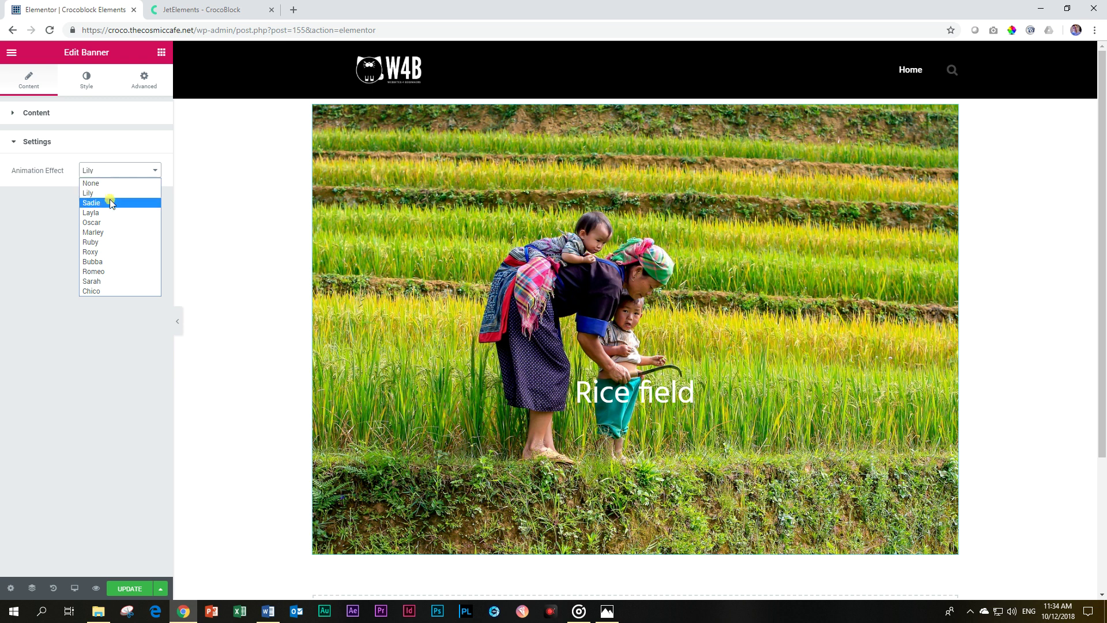
pyautogui.click(110, 203)
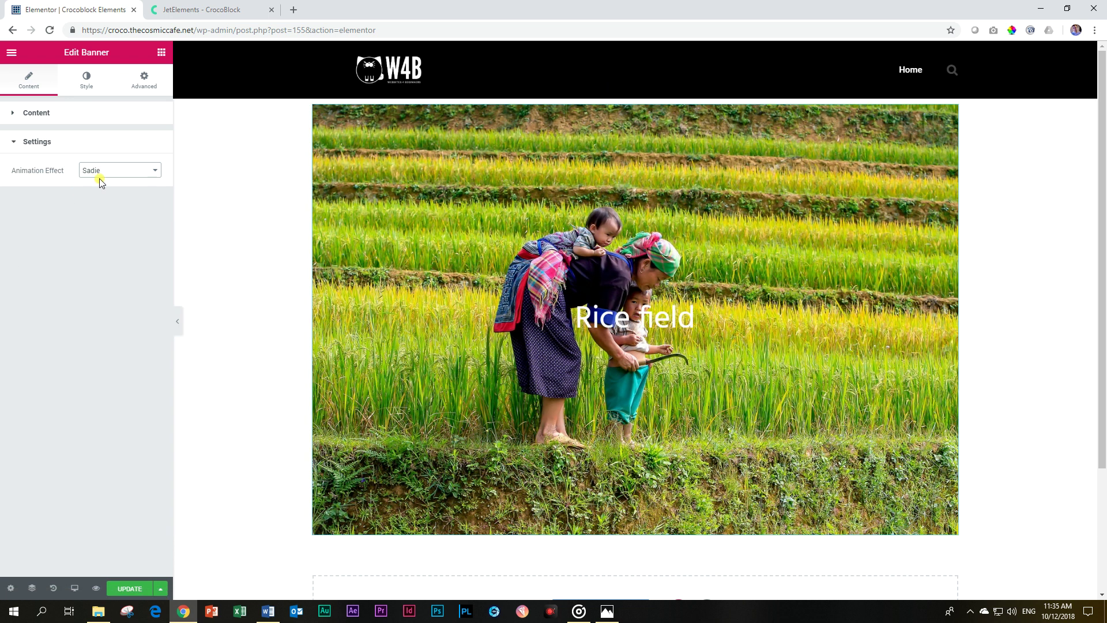
pyautogui.click(99, 172)
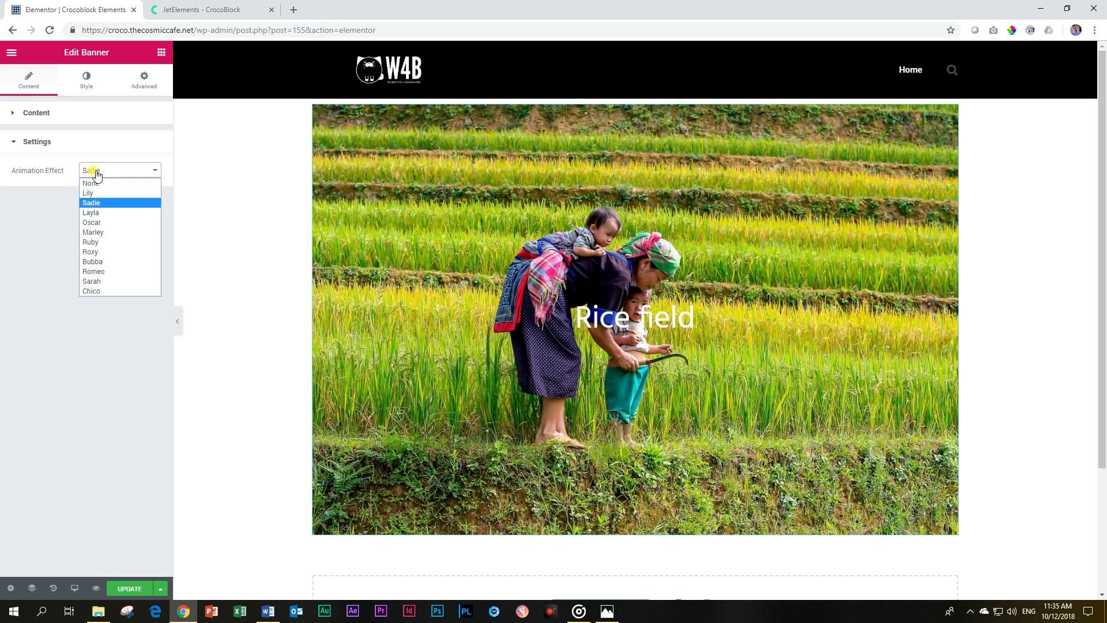
pyautogui.click(92, 213)
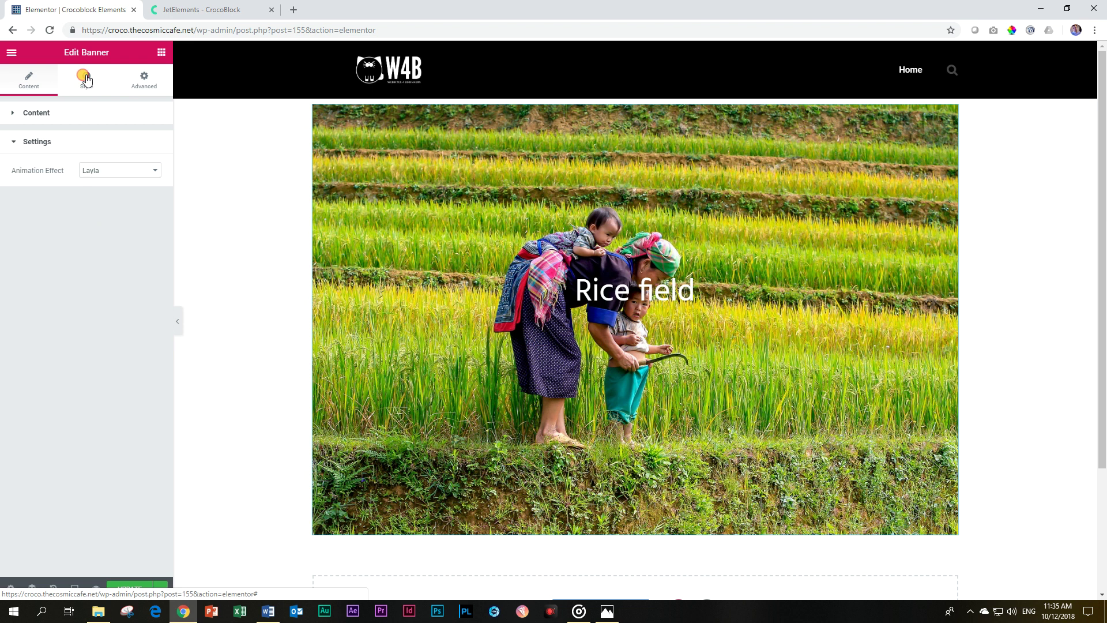
# - Set the banner description colour to the white preset (#ffffff) in Description Typography
pyautogui.click(86, 79)
pyautogui.click(58, 478)
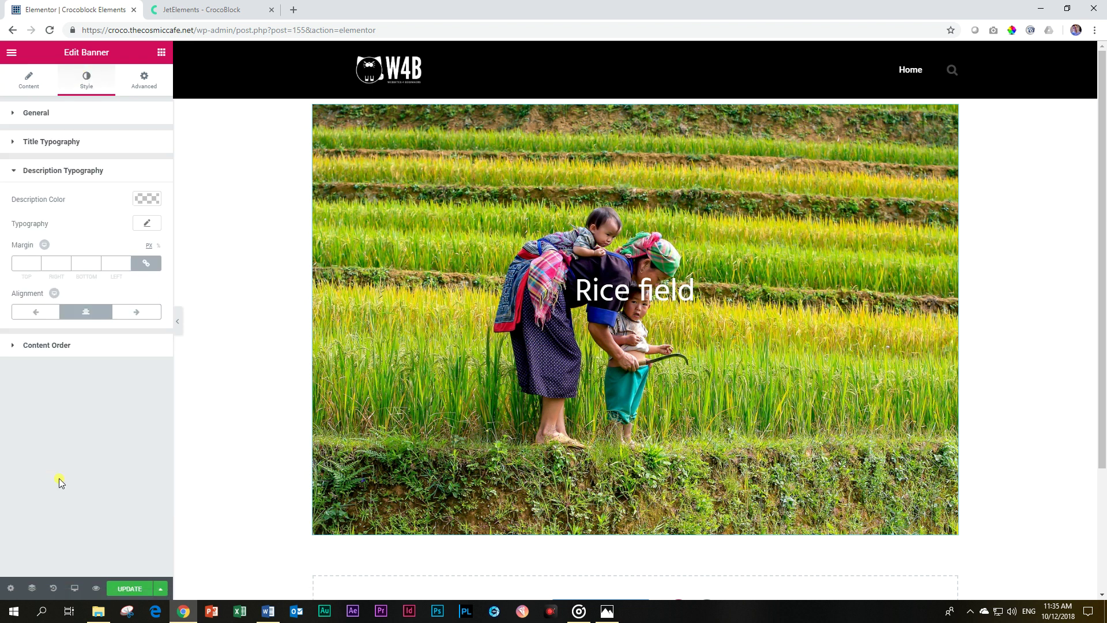
pyautogui.click(153, 199)
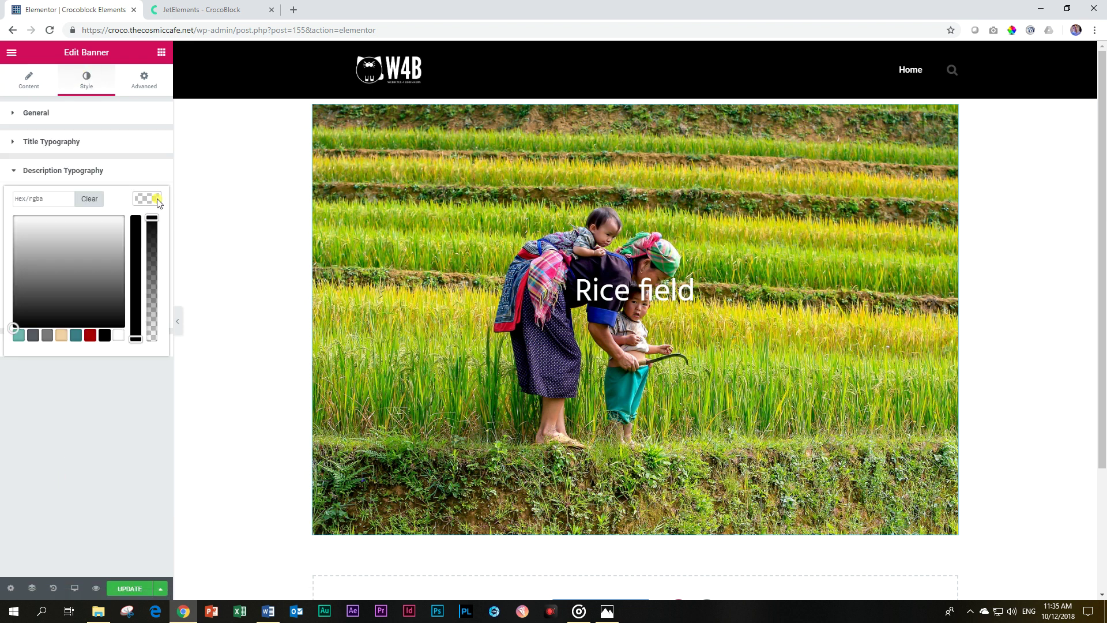
pyautogui.click(122, 335)
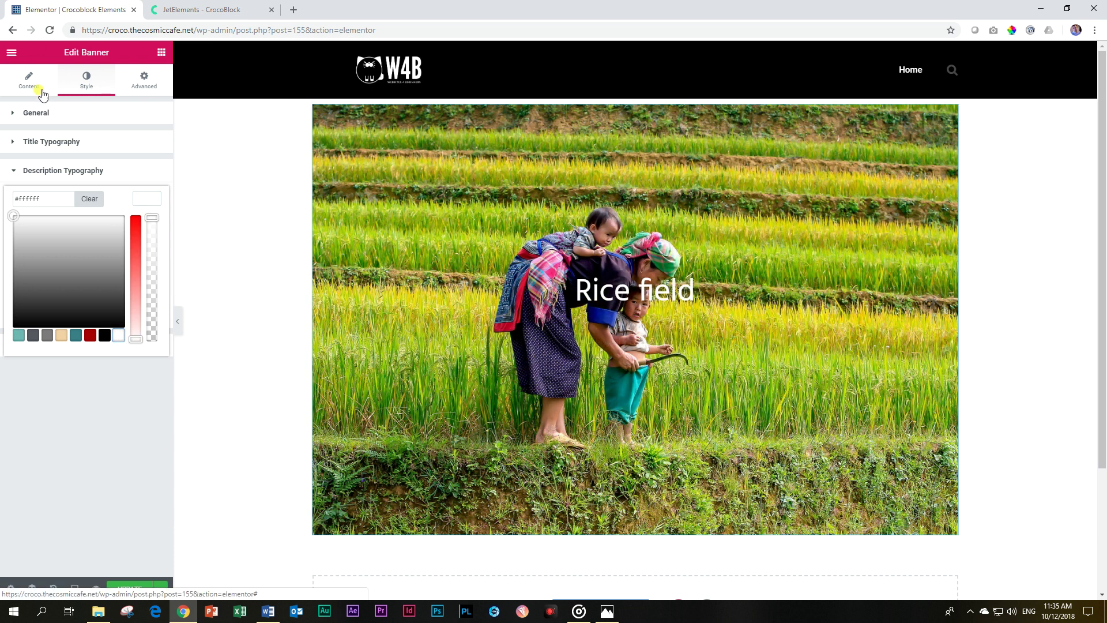
pyautogui.click(28, 81)
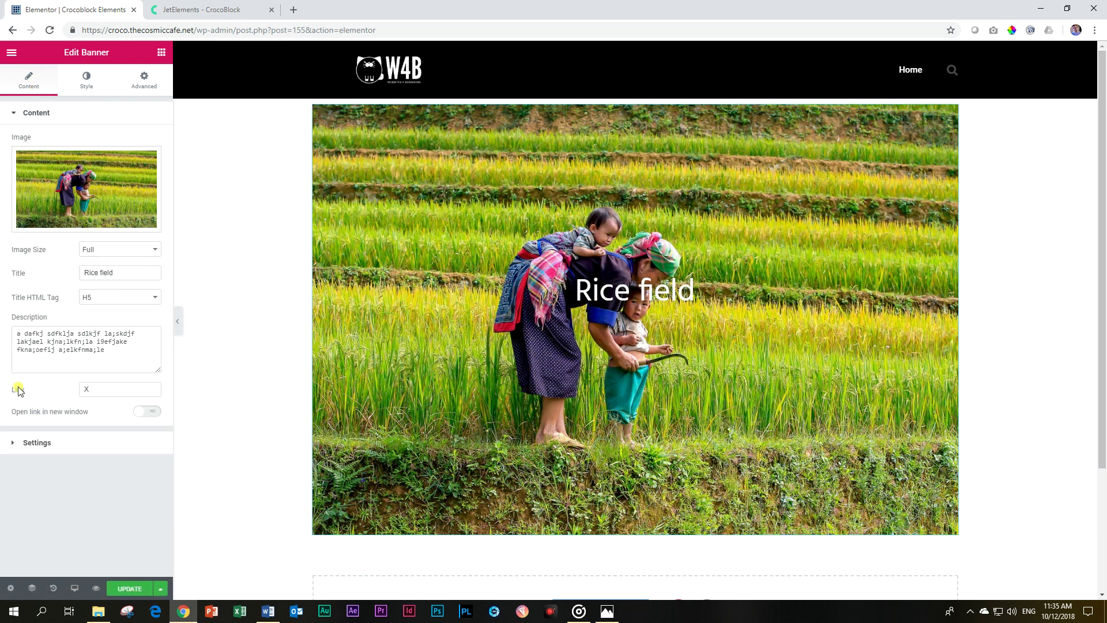
# - Try the Oscar, Marley and Ruby animation effects on the banner
pyautogui.click(49, 445)
pyautogui.click(87, 171)
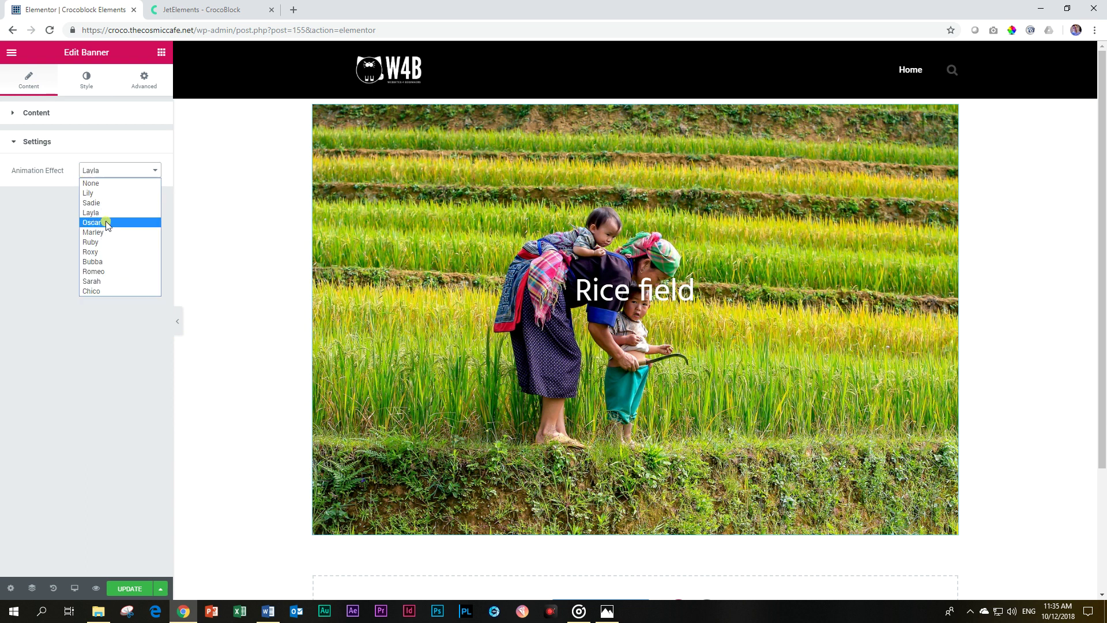
pyautogui.click(107, 222)
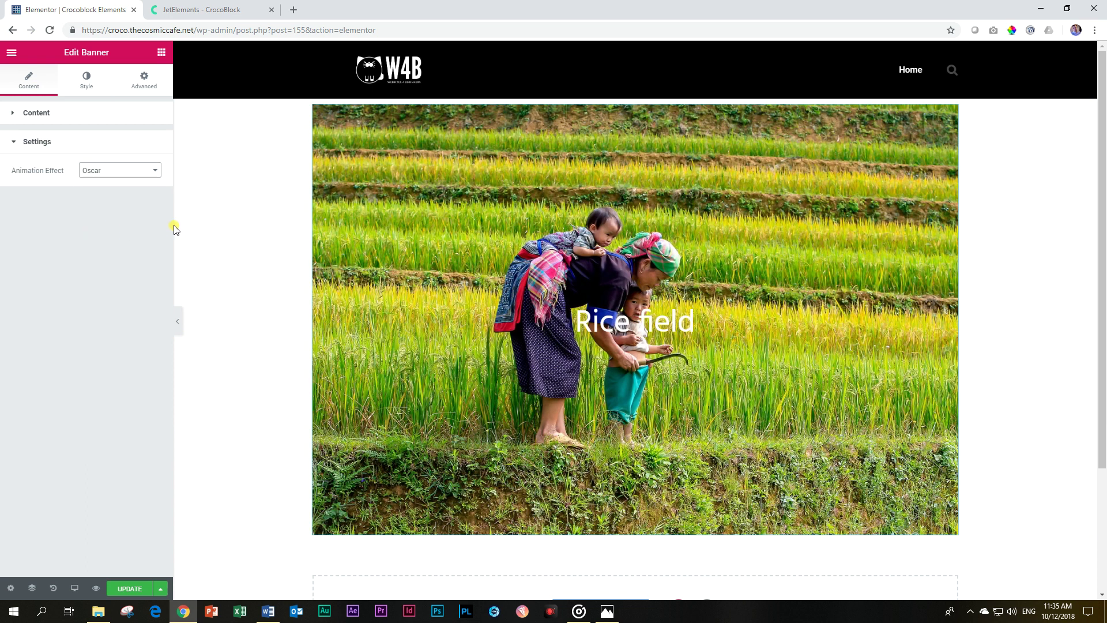
pyautogui.moveTo(507, 217)
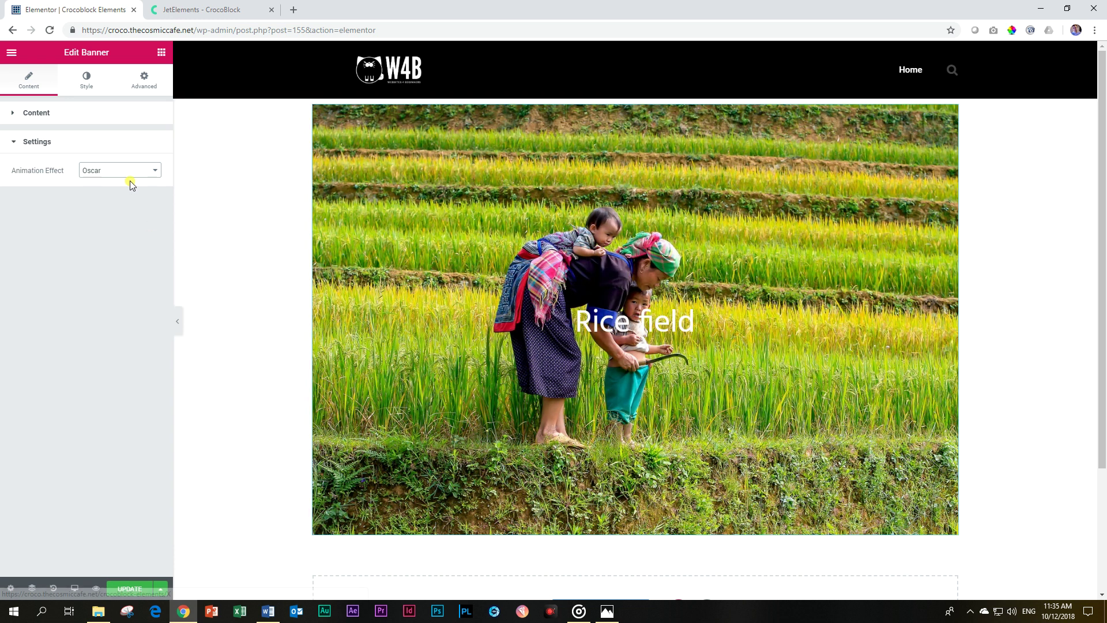
pyautogui.click(123, 169)
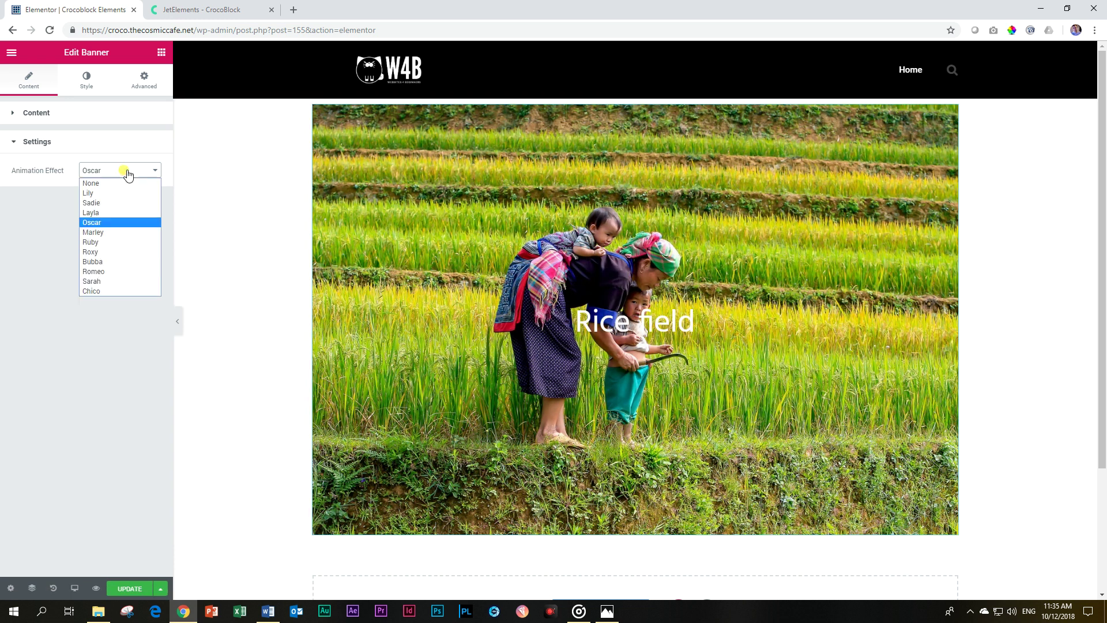
pyautogui.click(99, 225)
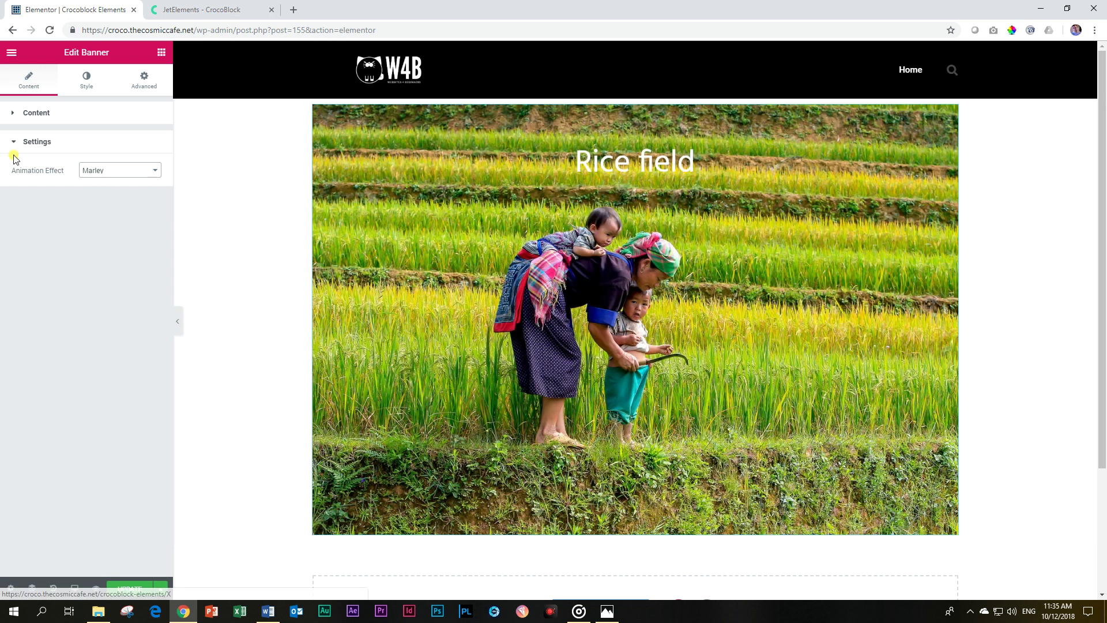
pyautogui.click(90, 170)
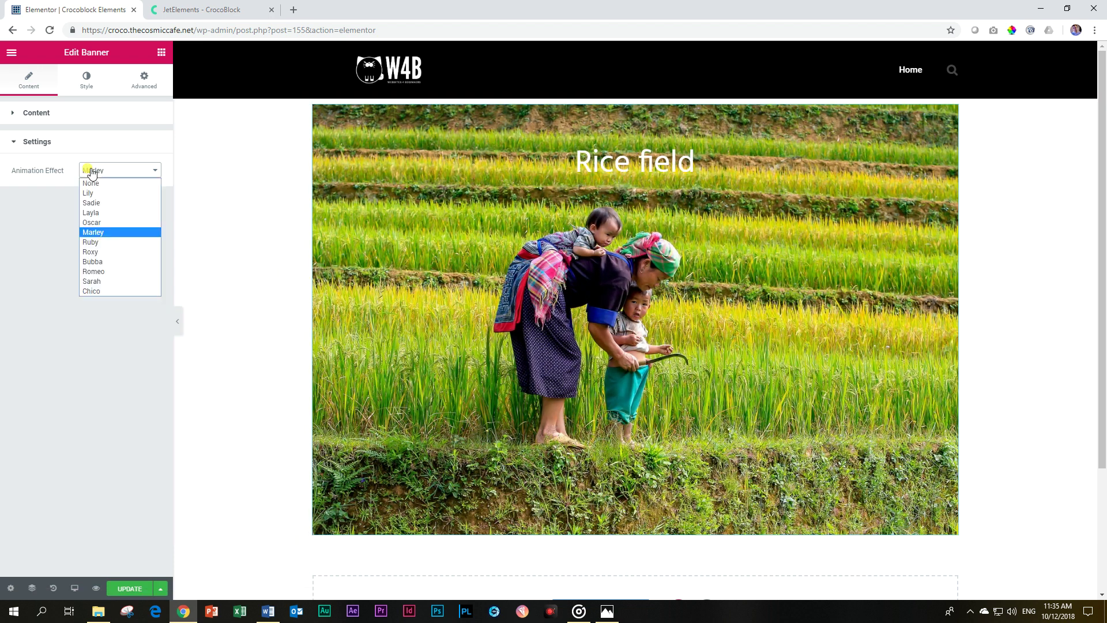
pyautogui.click(106, 240)
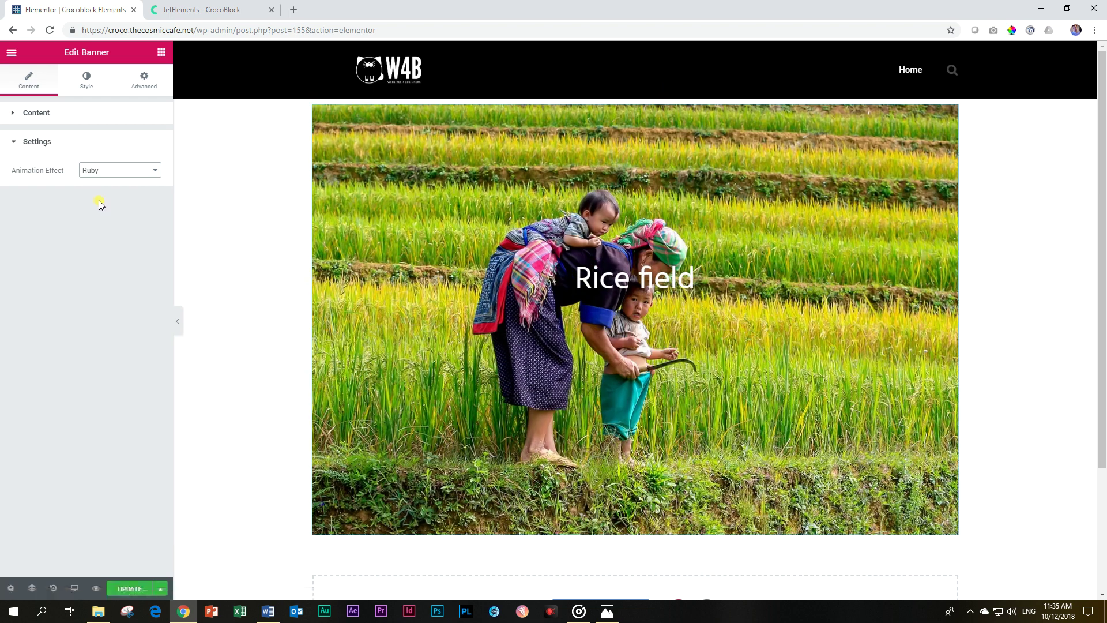
# - Cycle through Roxy, Bubba, Romeo and Sarah, finally settling on the Chico effect
pyautogui.click(102, 171)
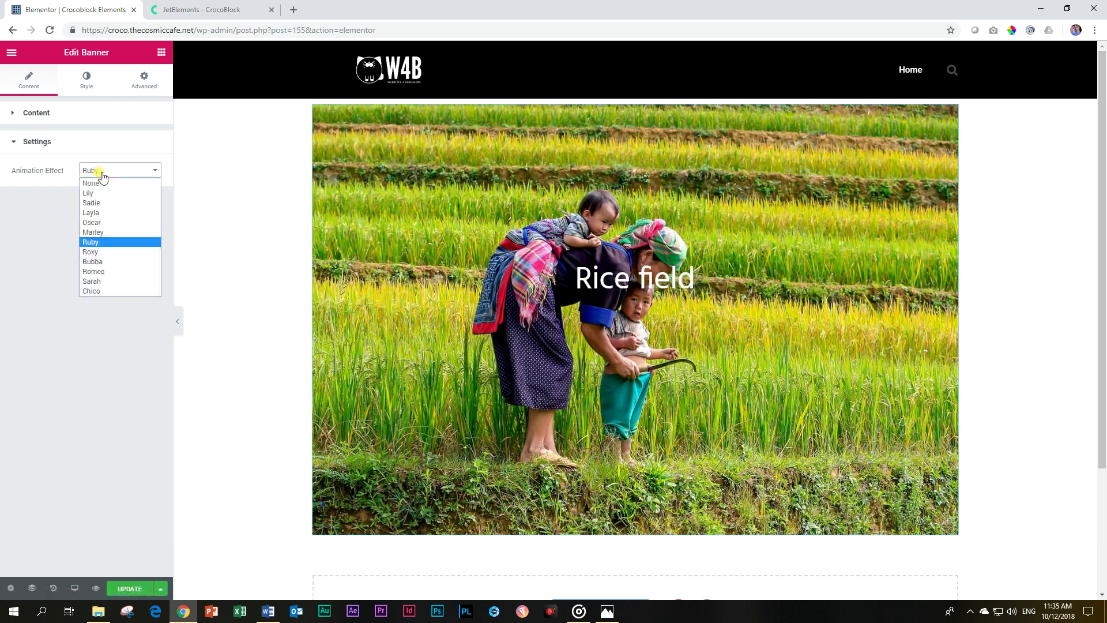
pyautogui.click(104, 253)
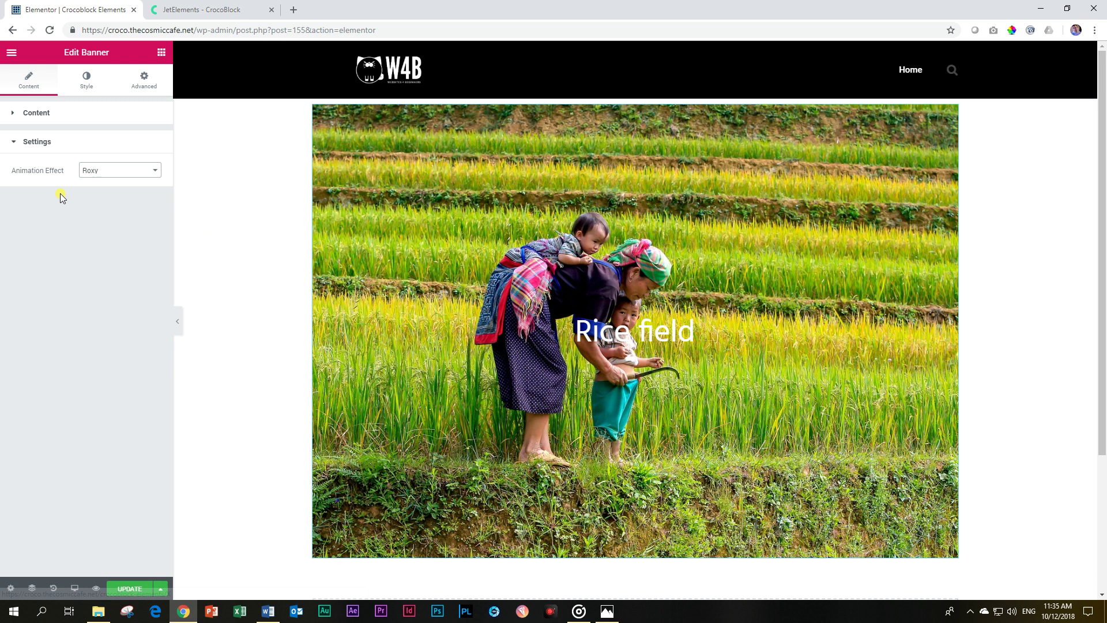
pyautogui.click(102, 170)
pyautogui.click(102, 261)
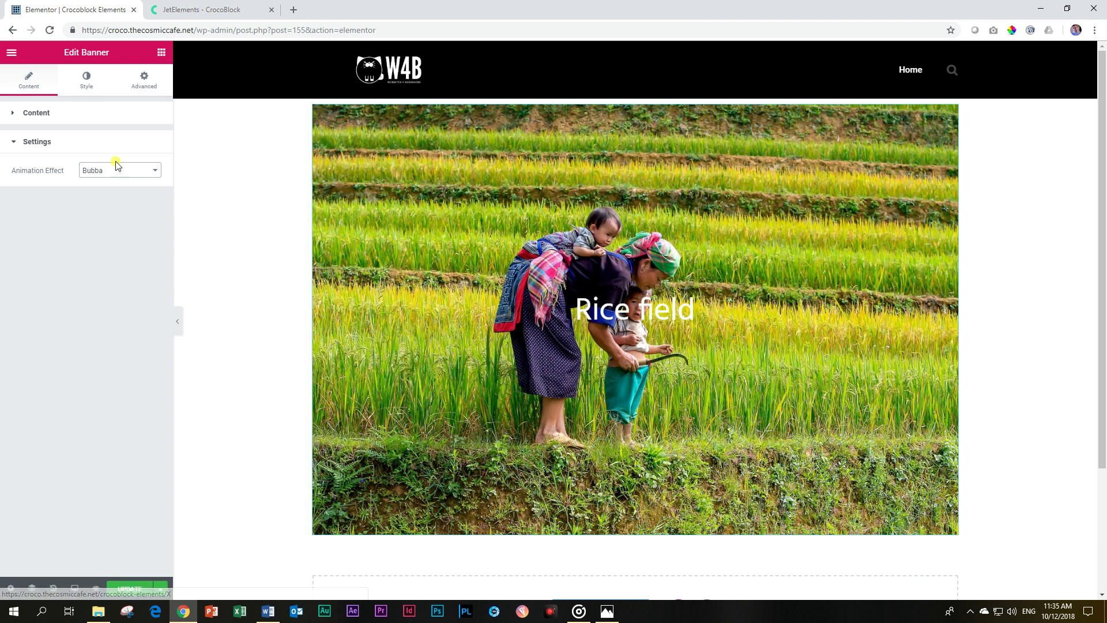
pyautogui.click(118, 165)
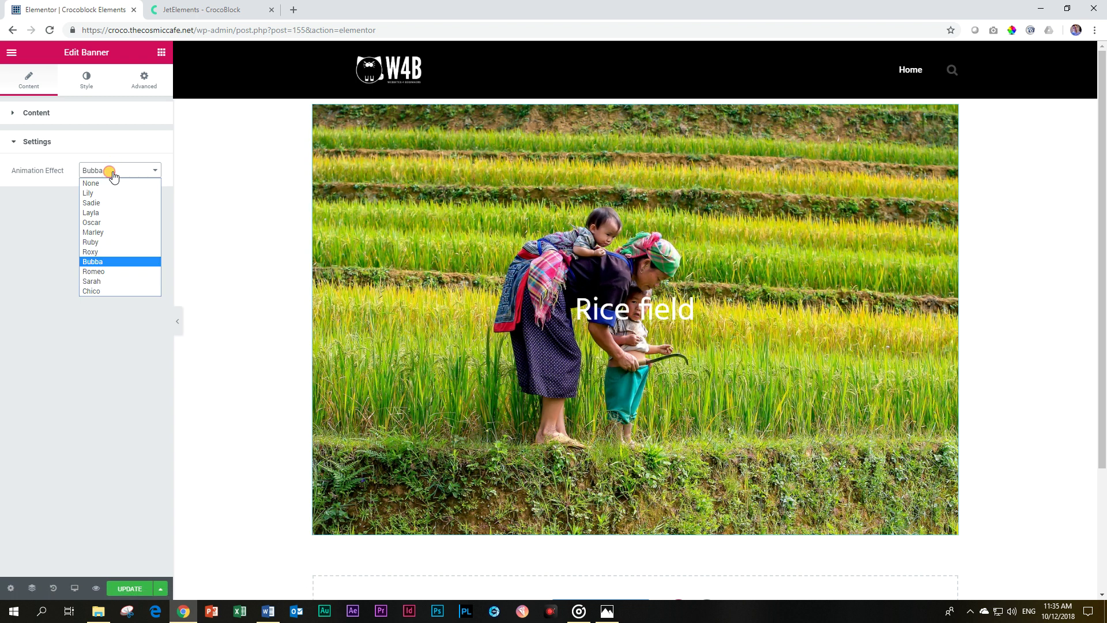
pyautogui.click(94, 269)
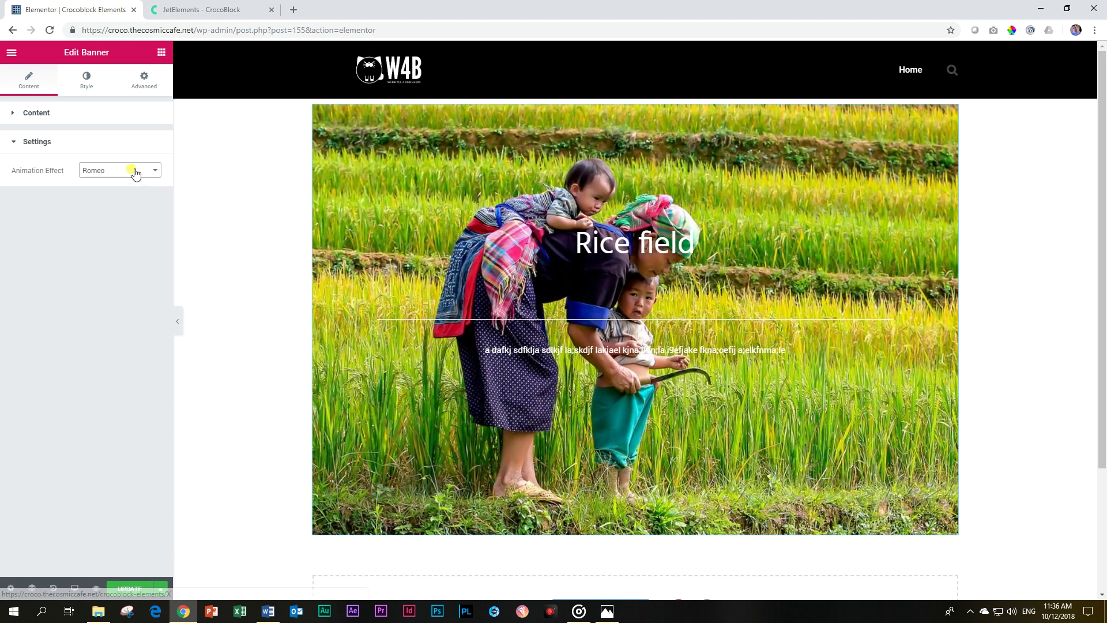
pyautogui.click(134, 173)
pyautogui.click(103, 279)
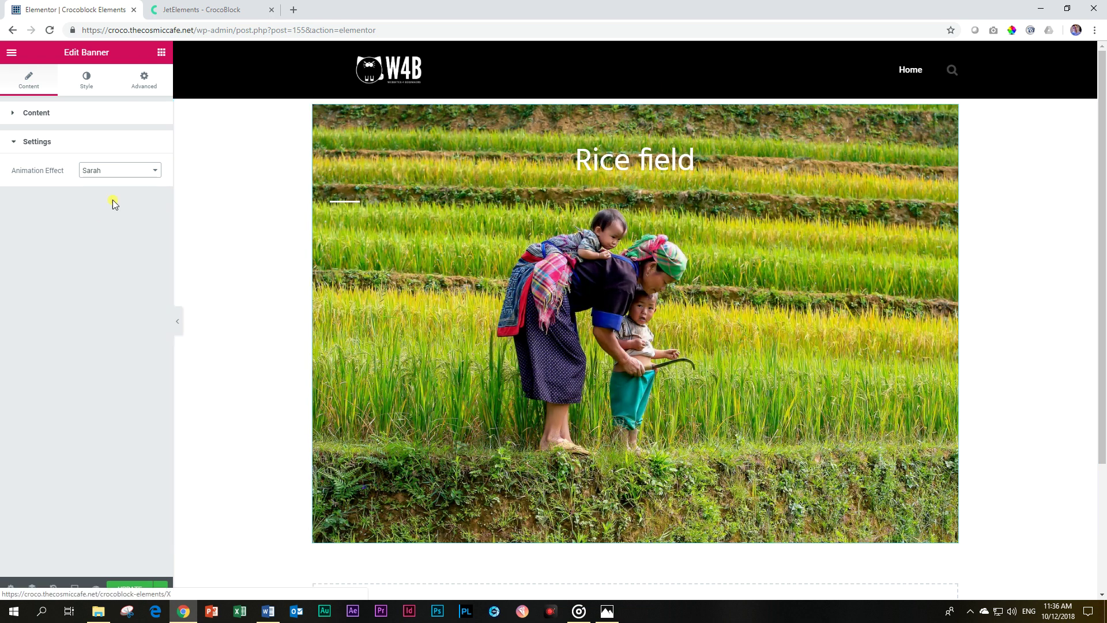
pyautogui.click(107, 171)
pyautogui.click(114, 290)
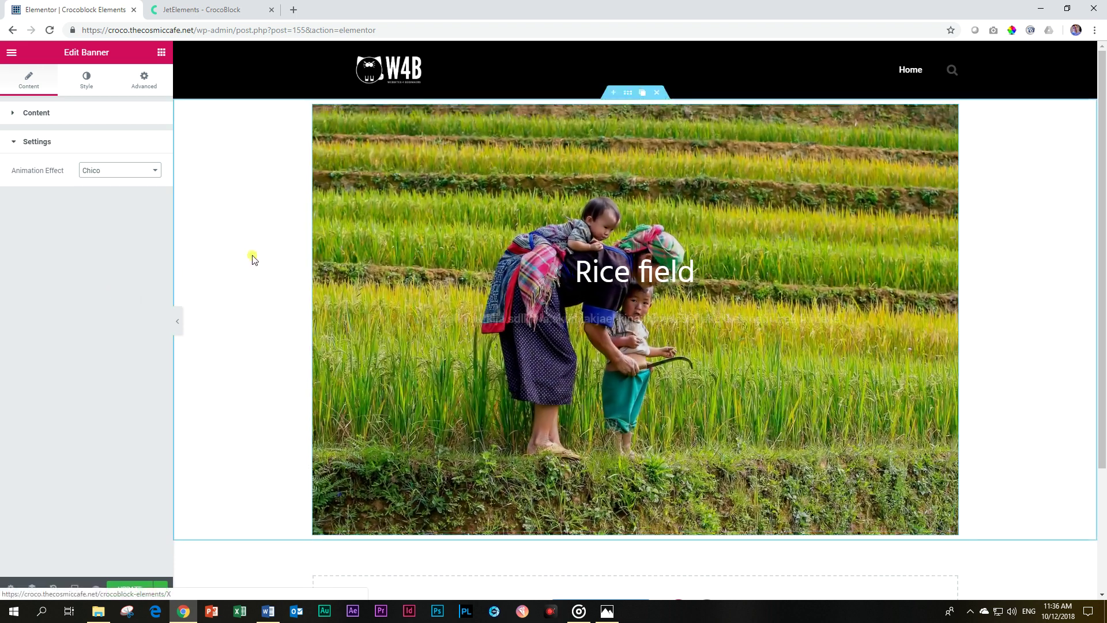
pyautogui.scroll(-3, 261, 252)
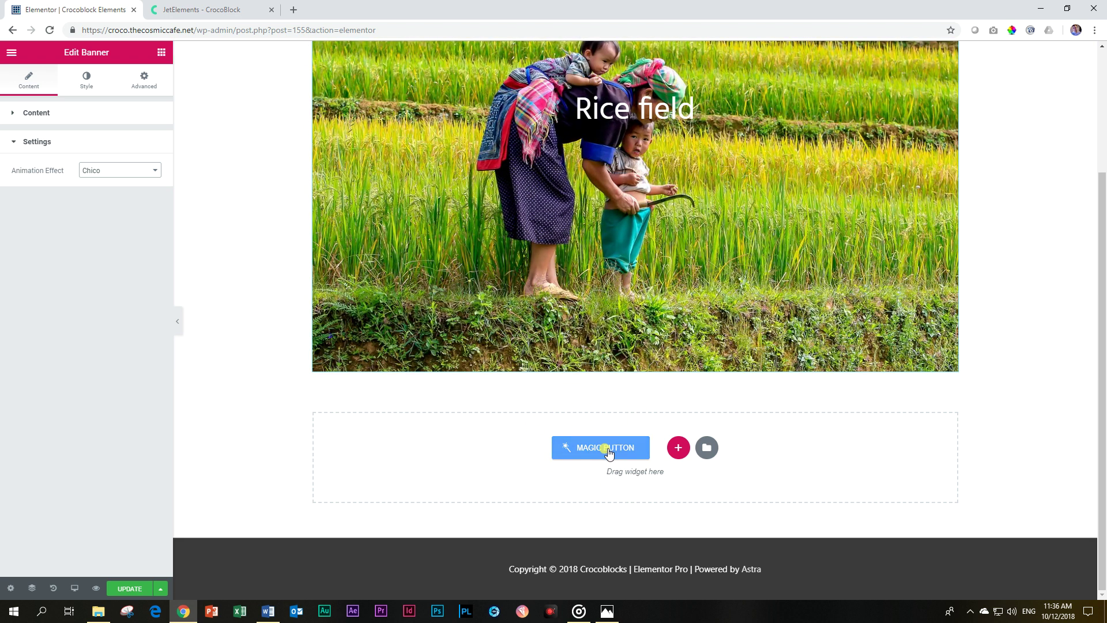
# - Insert the Oscar banner section template from the library below the Rice field banner
pyautogui.click(608, 452)
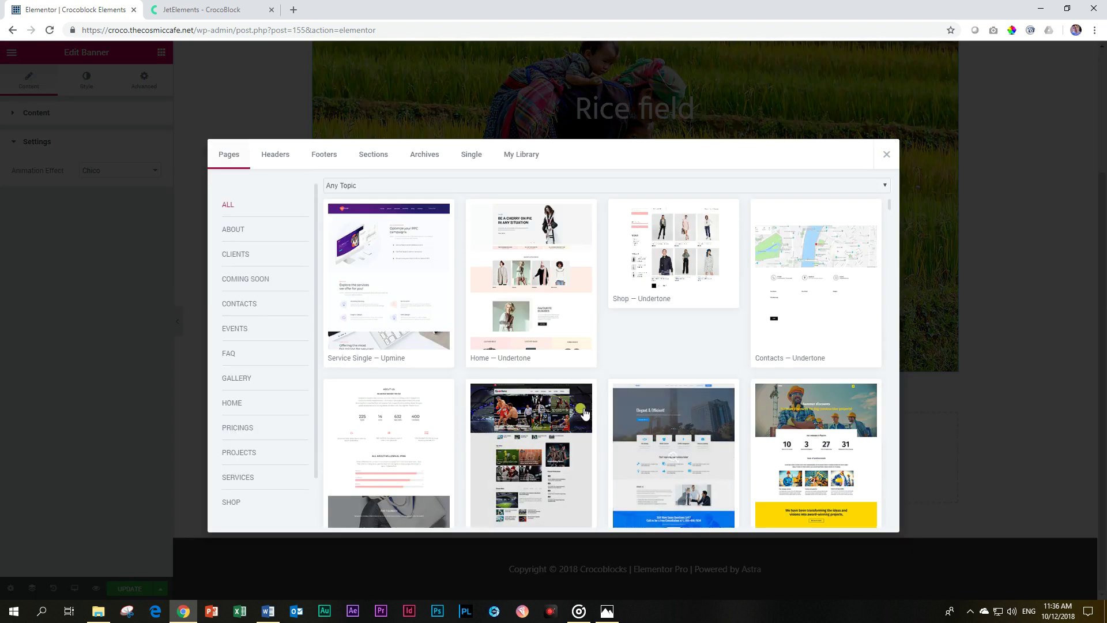
pyautogui.click(382, 158)
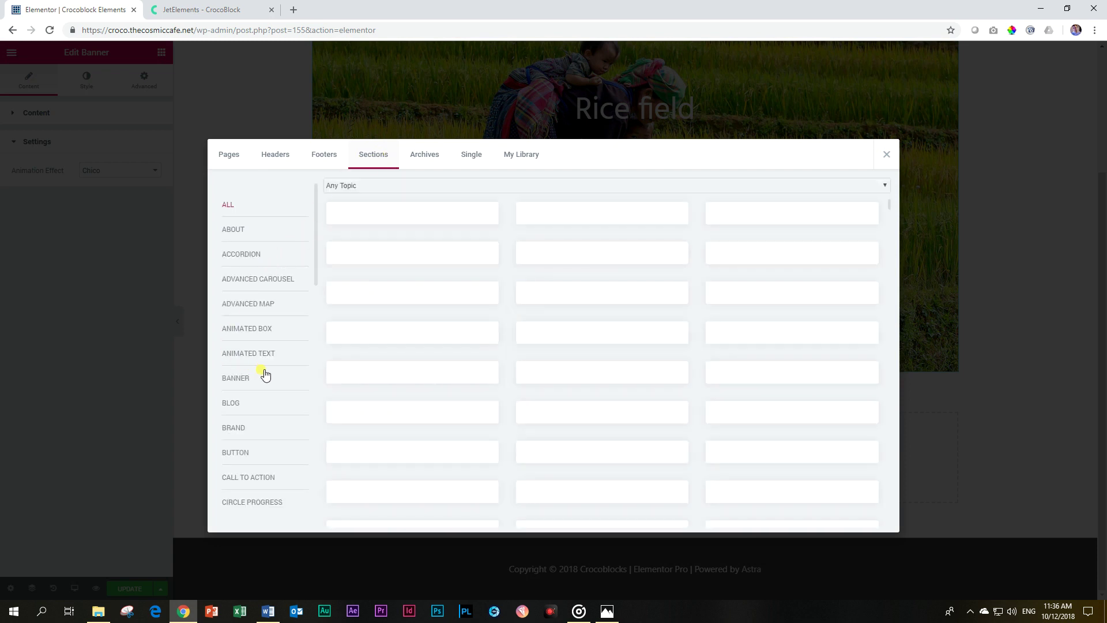
pyautogui.click(242, 379)
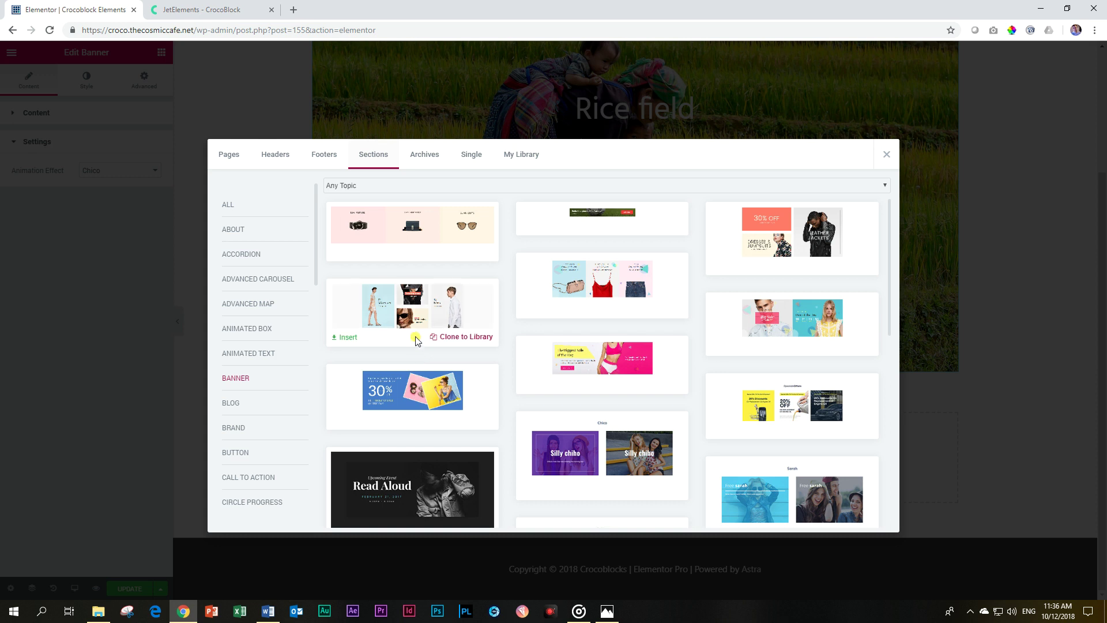
pyautogui.scroll(-10, 517, 282)
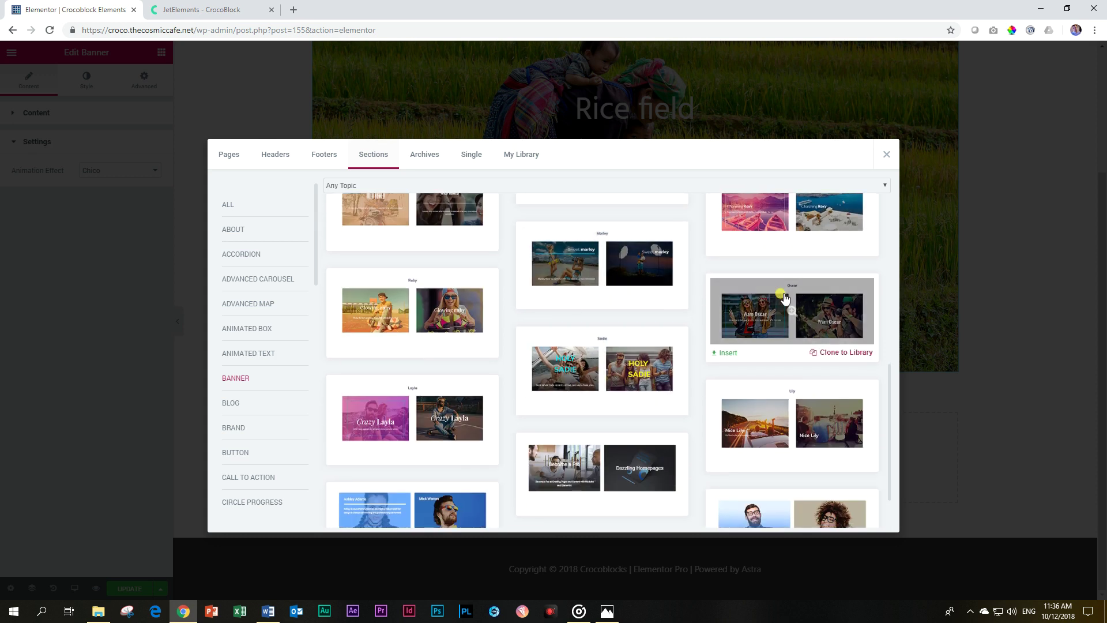
pyautogui.click(724, 352)
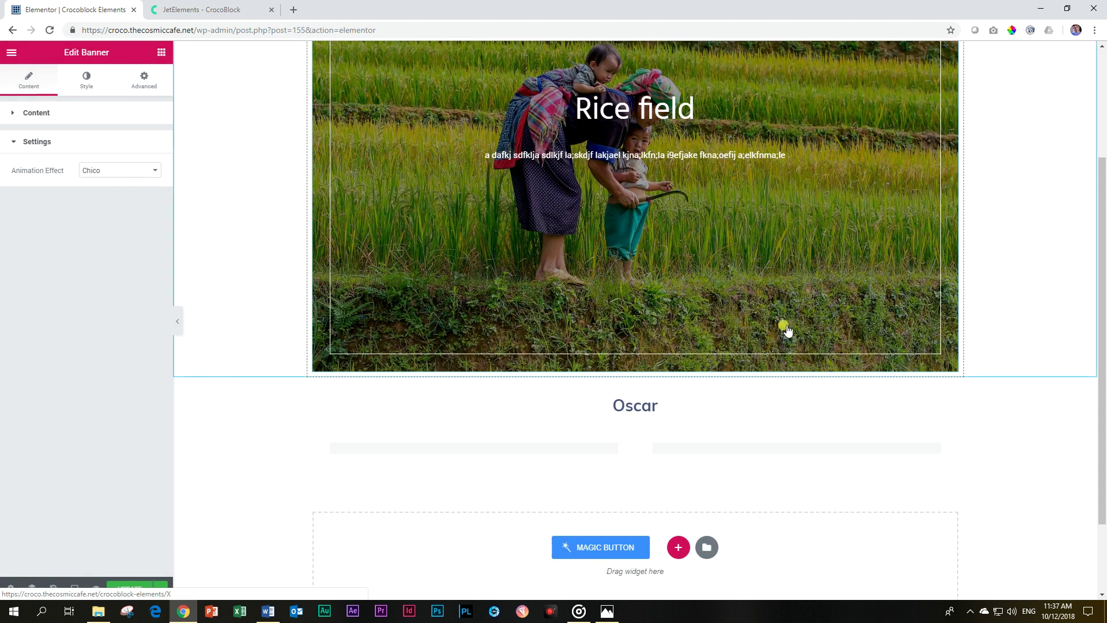
pyautogui.scroll(-2, 1016, 178)
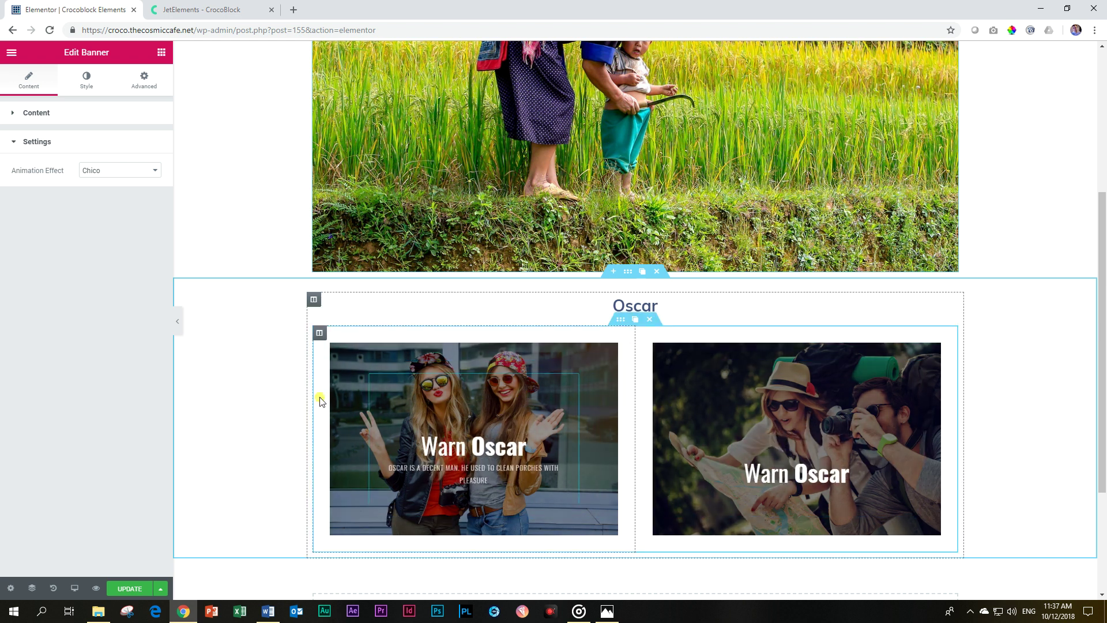
pyautogui.scroll(4, 992, 323)
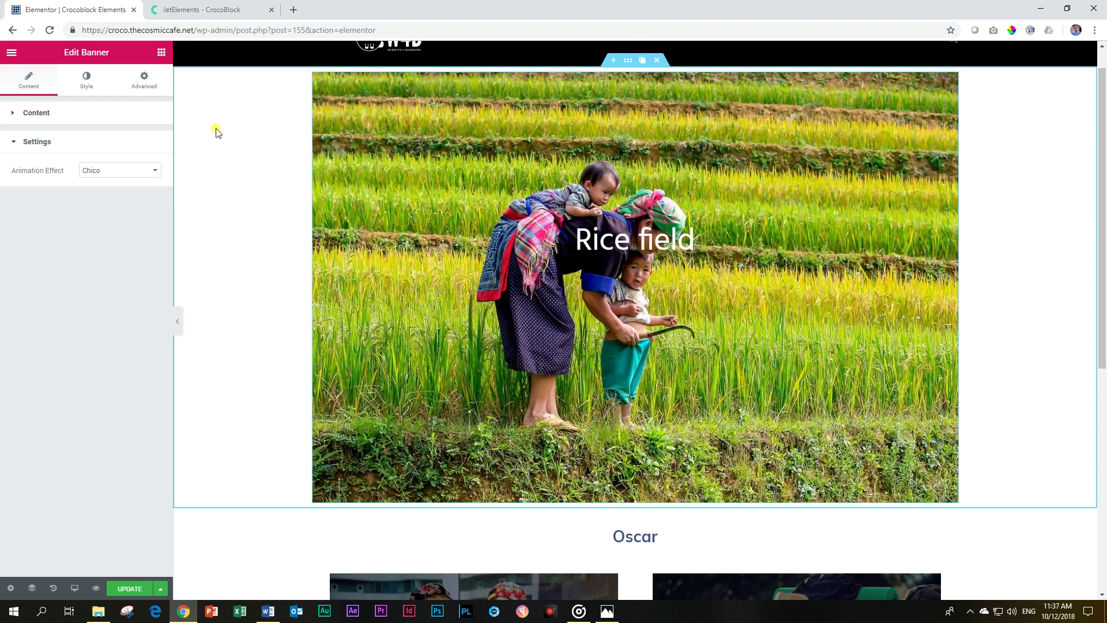
# - Set the banner's section to Full Width content width with Stretch Section on
pyautogui.rightClick(218, 129)
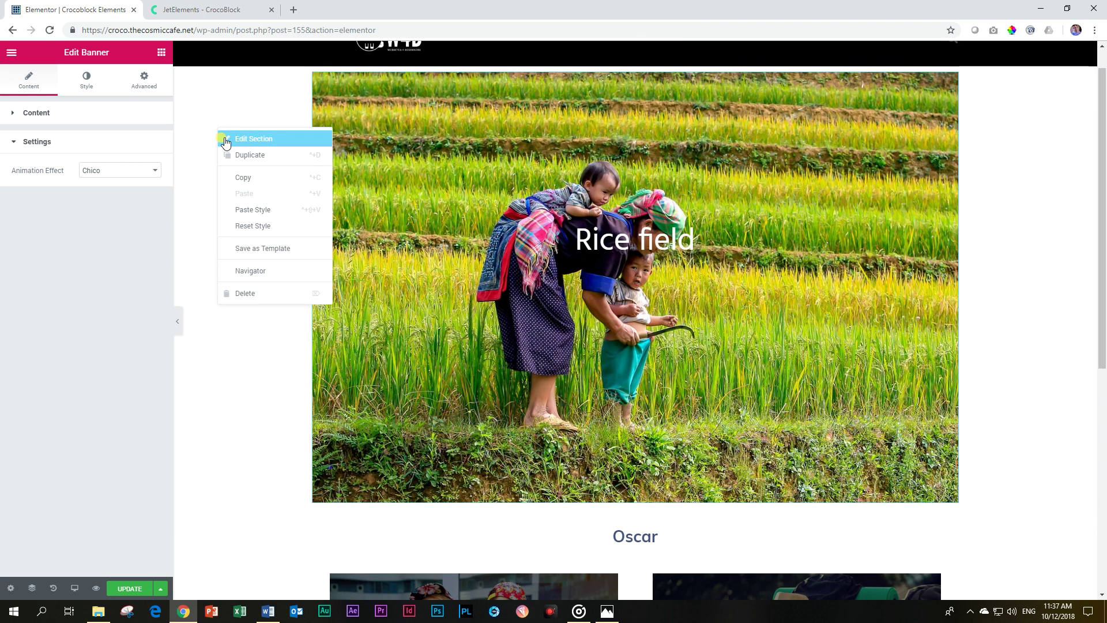
pyautogui.click(225, 139)
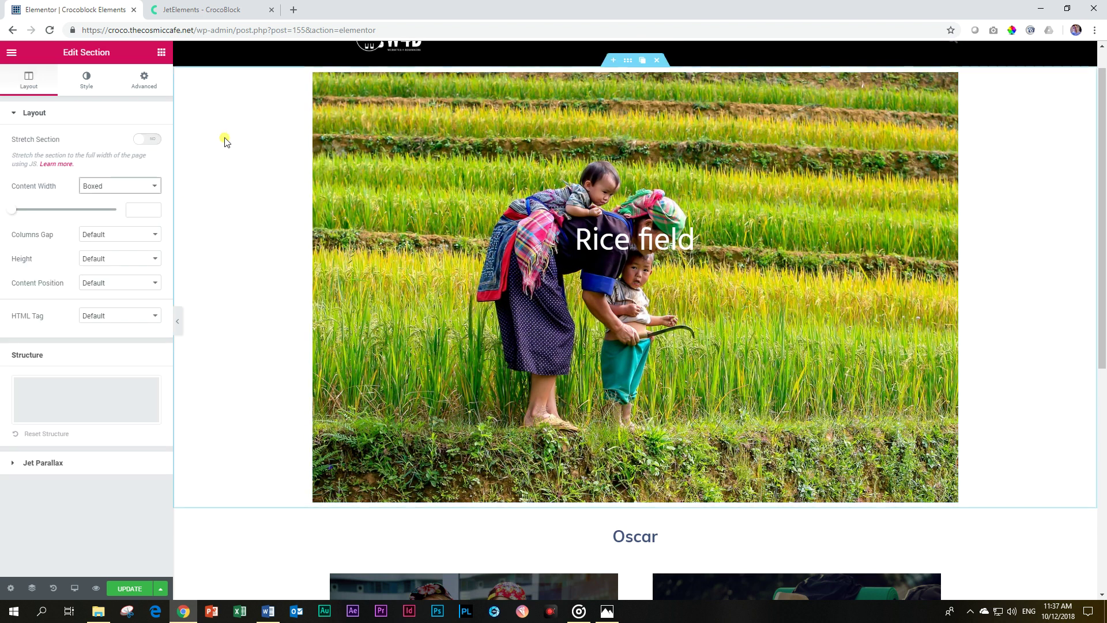
pyautogui.click(84, 184)
pyautogui.click(88, 208)
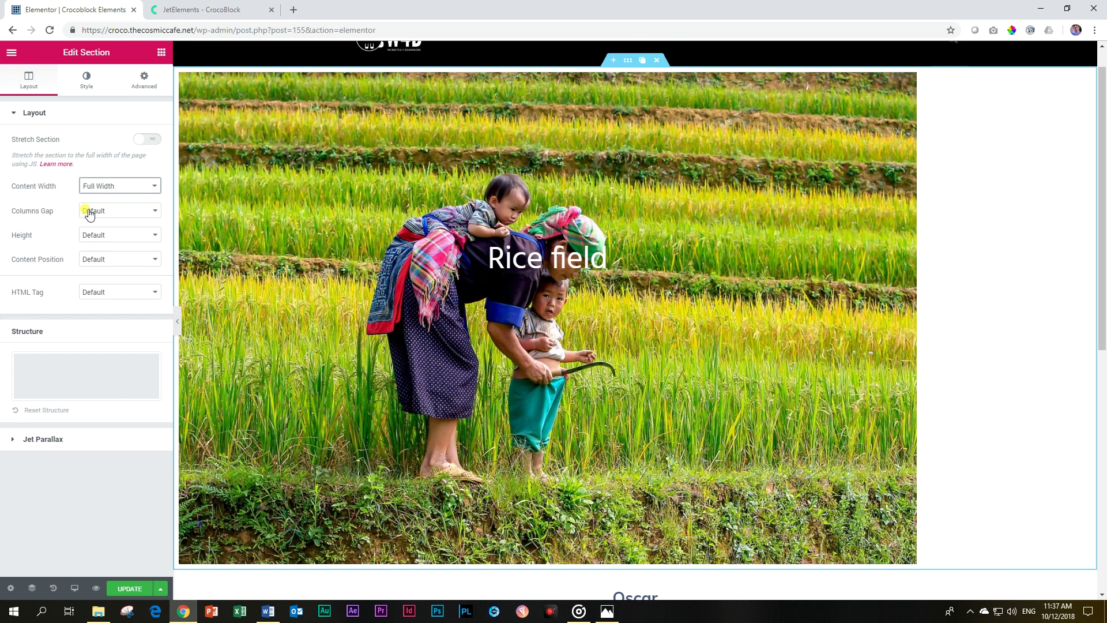
pyautogui.click(149, 139)
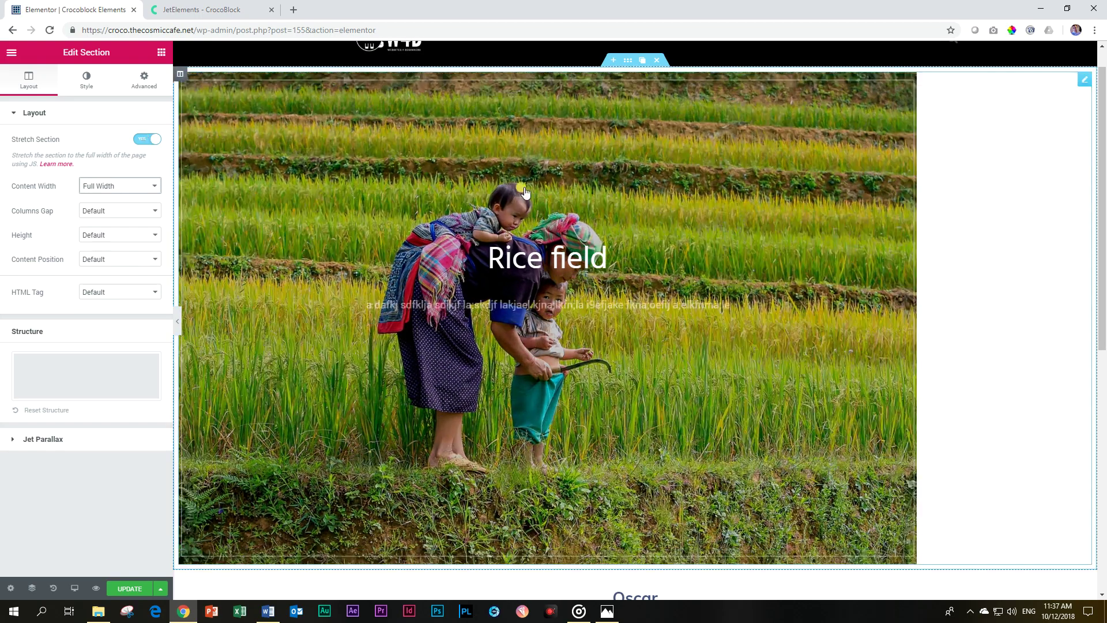
pyautogui.scroll(-5, 870, 230)
pyautogui.scroll(5, 870, 231)
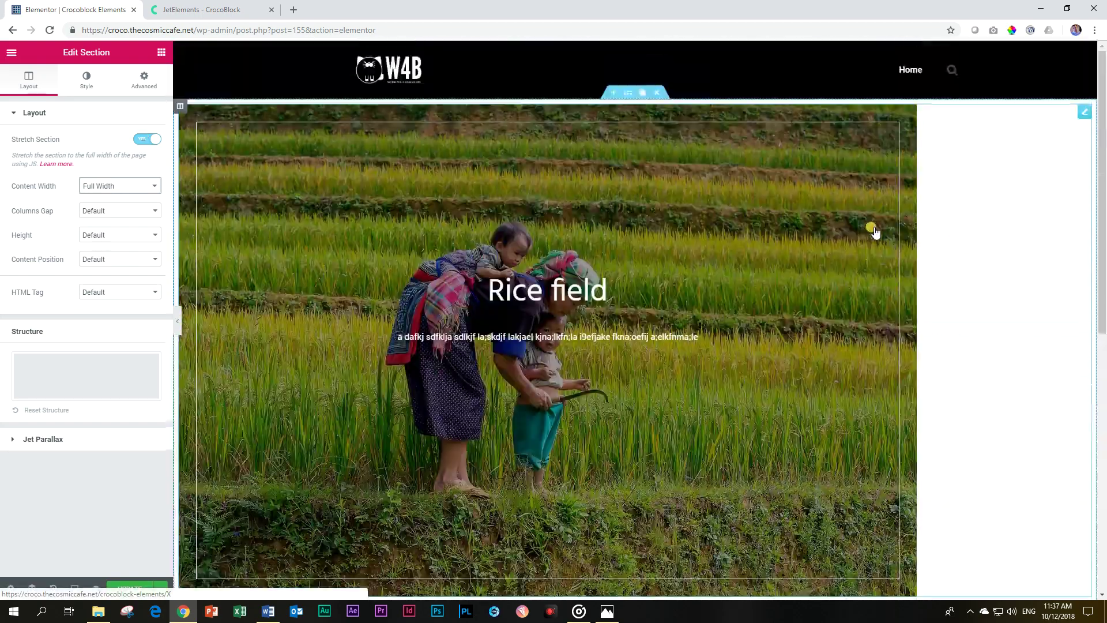
pyautogui.scroll(-7, 877, 230)
pyautogui.scroll(2, 884, 233)
pyautogui.scroll(3, 884, 233)
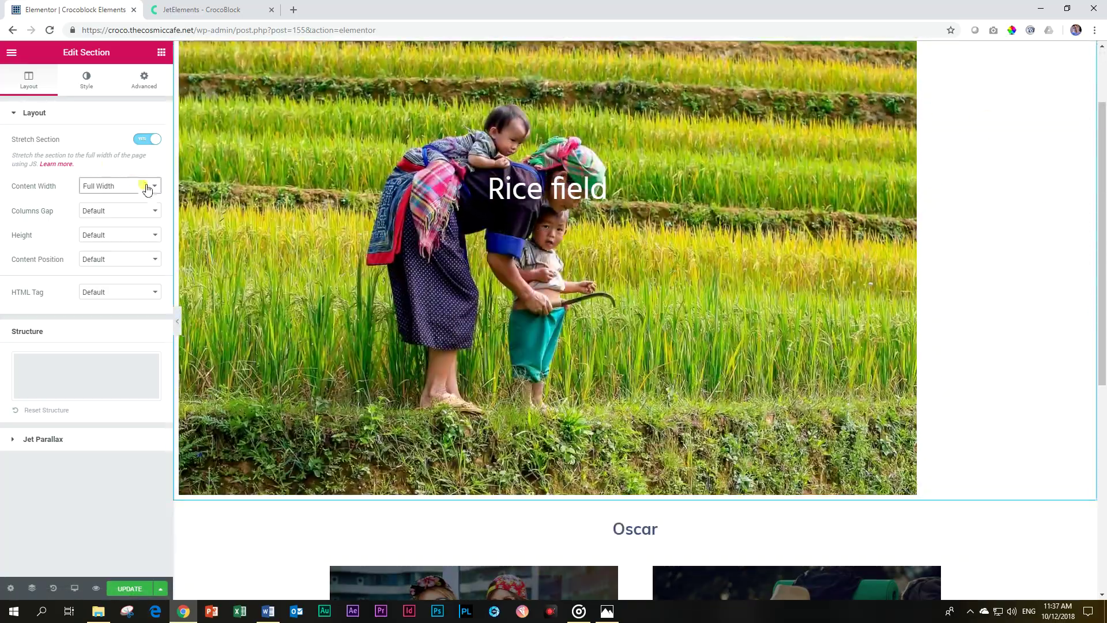
# - In the banner's settings, try Large image size, then revert it to Full
pyautogui.click(366, 185)
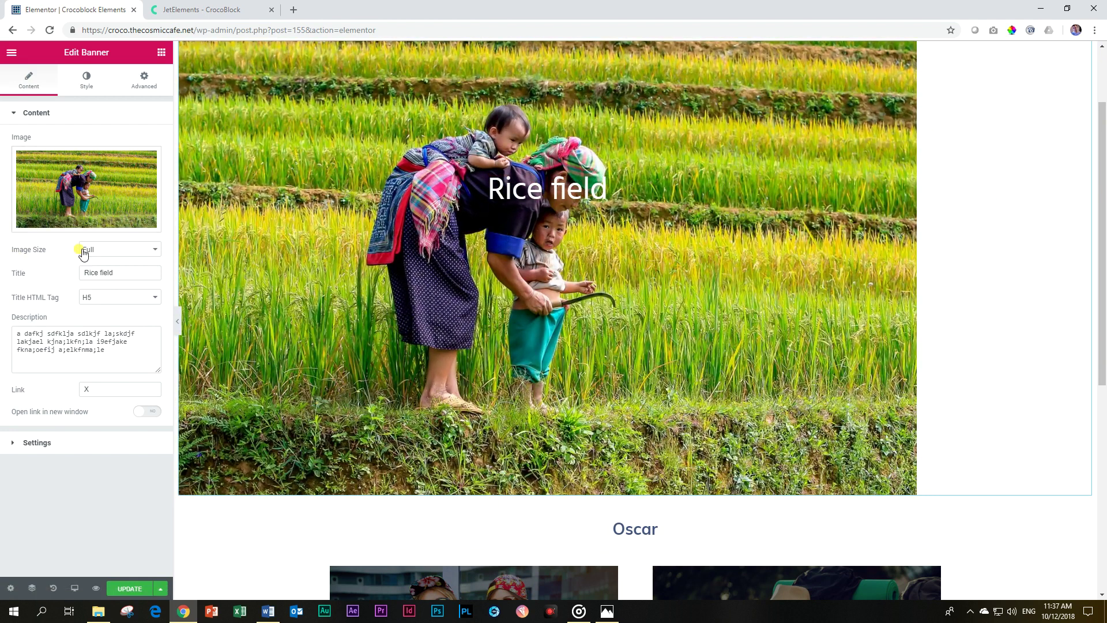
pyautogui.click(86, 251)
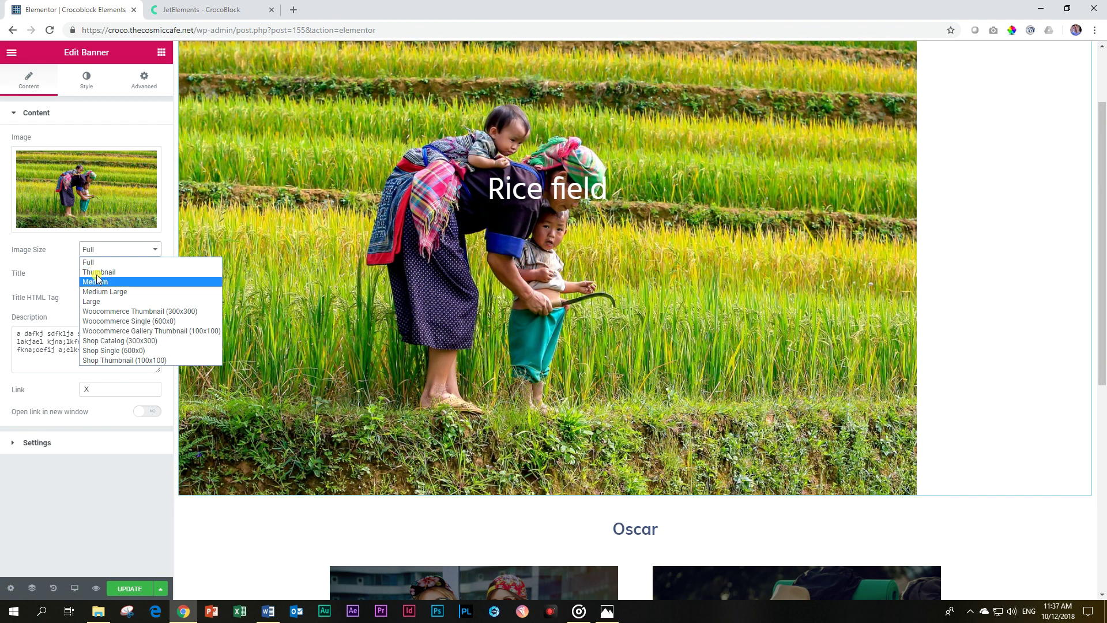
pyautogui.click(94, 301)
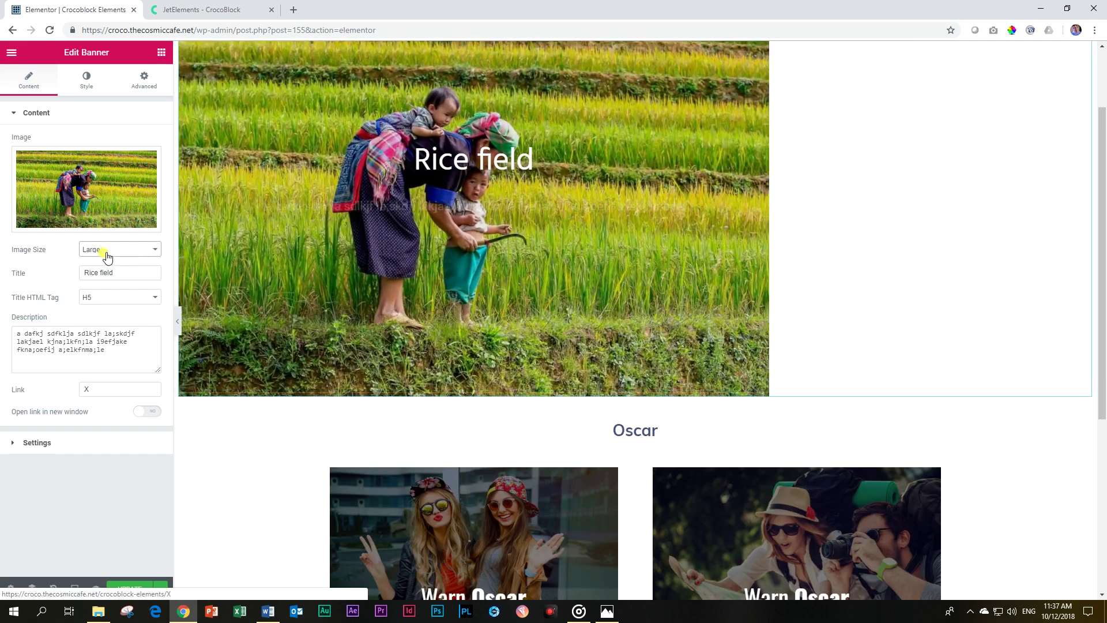
pyautogui.click(111, 251)
pyautogui.click(94, 262)
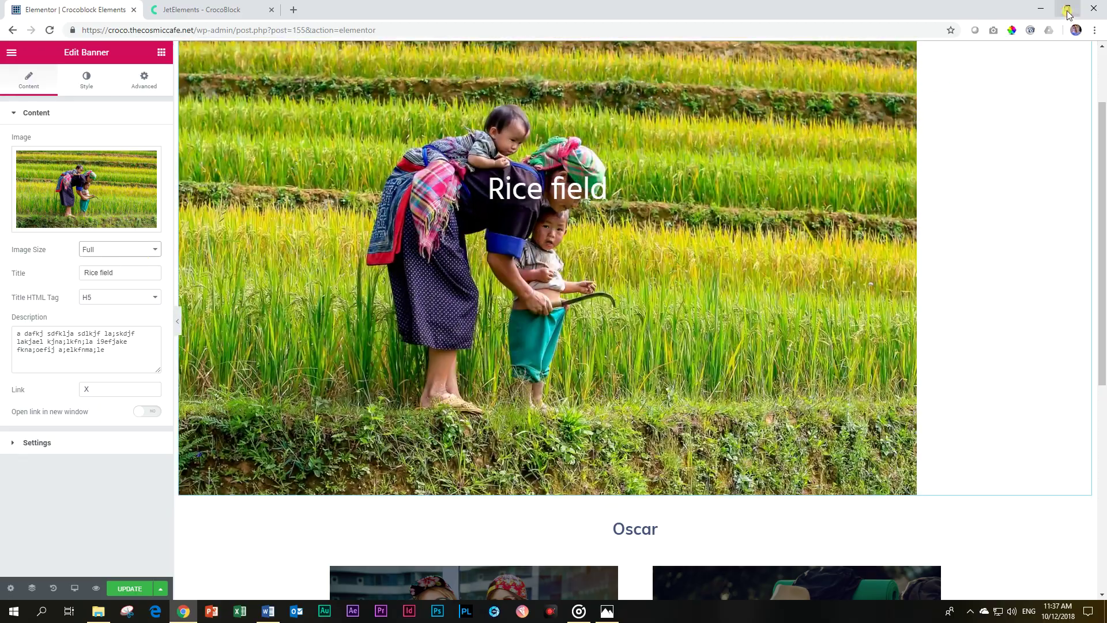
# - Preview the layout at a smaller window width with the editor panel hidden, then restore everything
pyautogui.click(1067, 10)
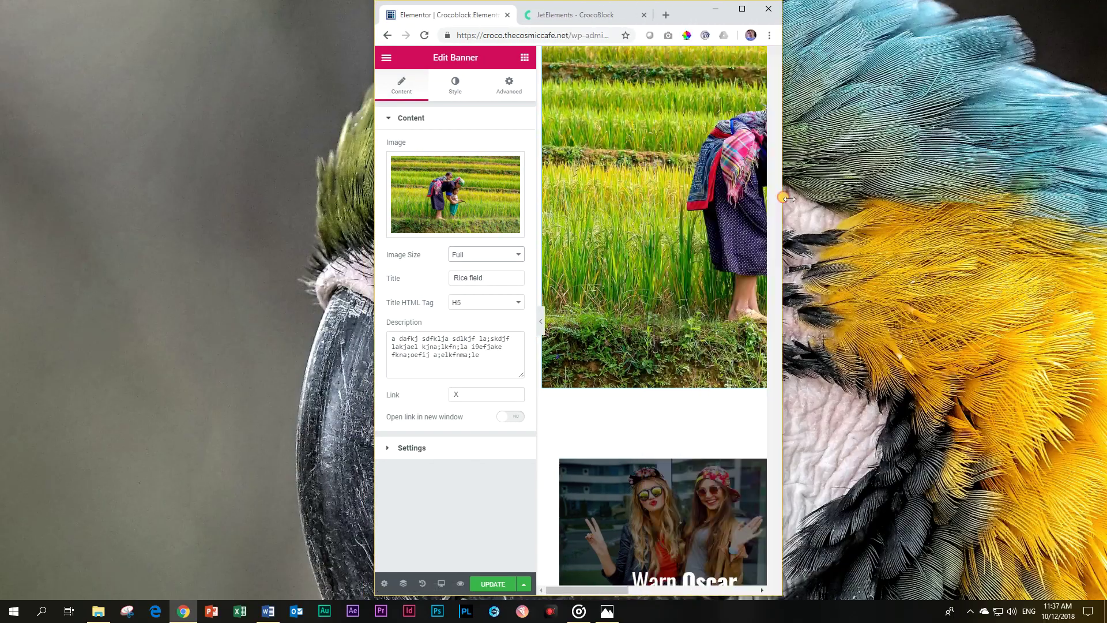
pyautogui.moveTo(784, 199); pyautogui.dragTo(977, 199)
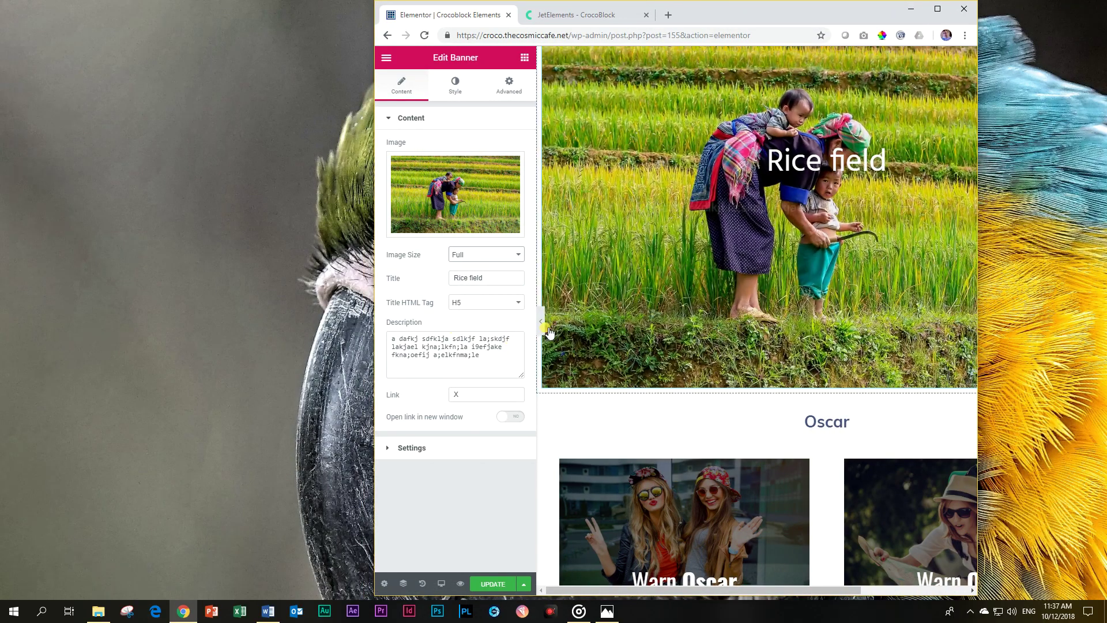
pyautogui.click(545, 328)
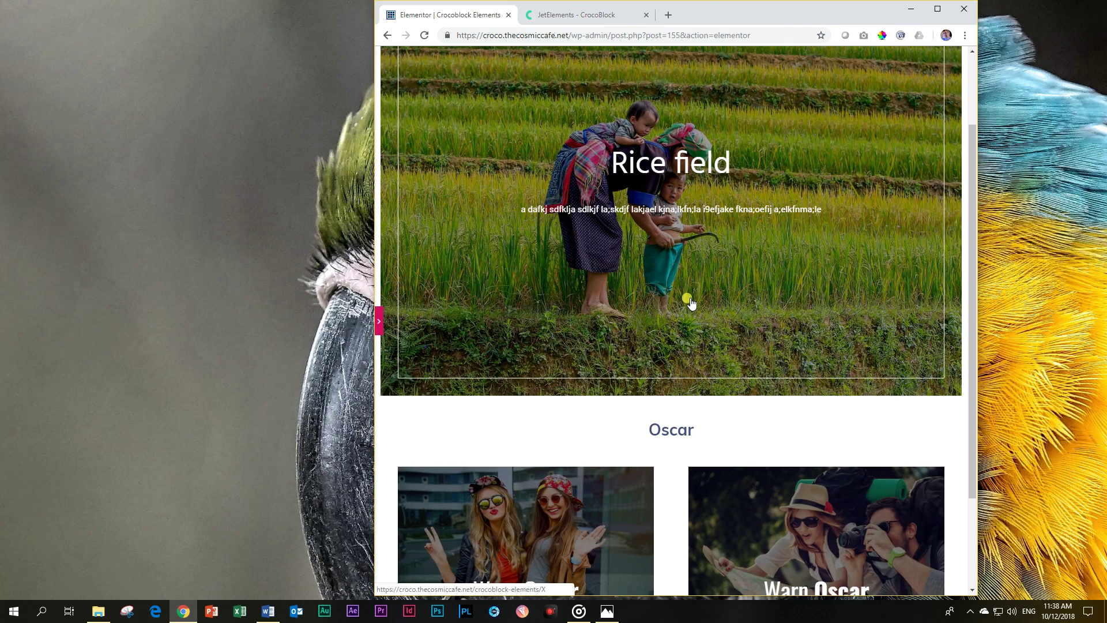
pyautogui.click(378, 321)
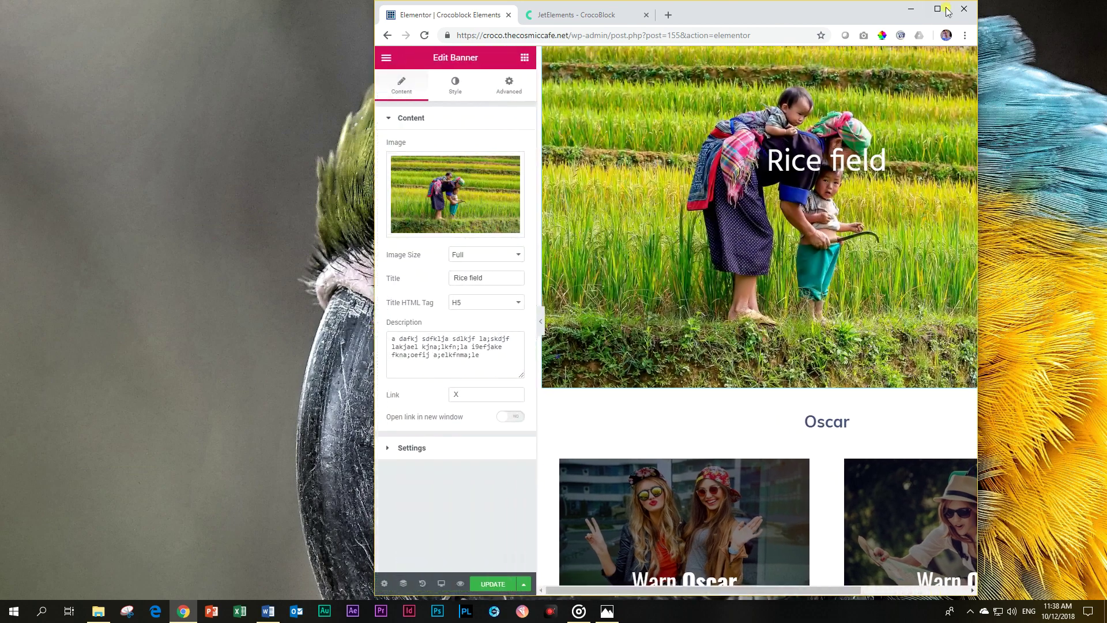
pyautogui.click(939, 9)
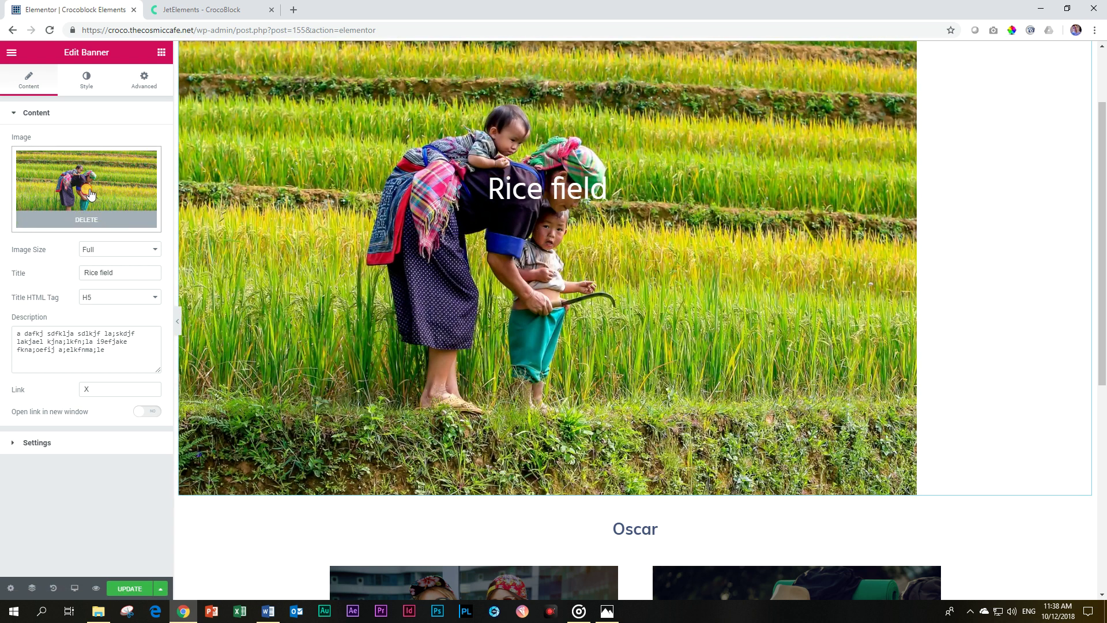
# - Try the woman-with-hat photo, 1280 px wide, as the banner image
pyautogui.click(91, 194)
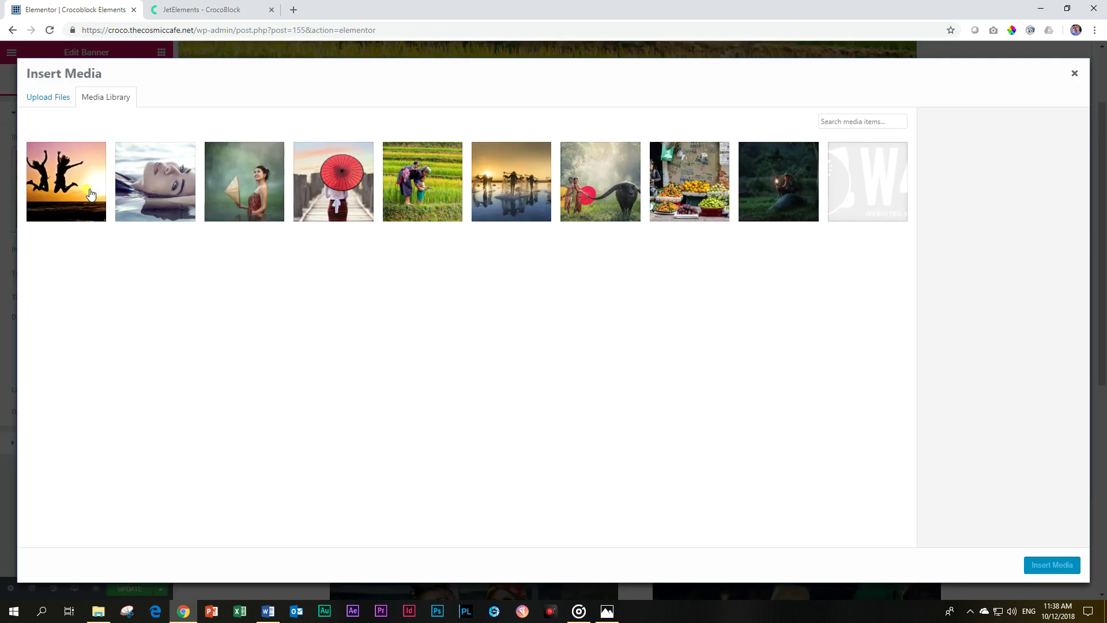
pyautogui.click(255, 191)
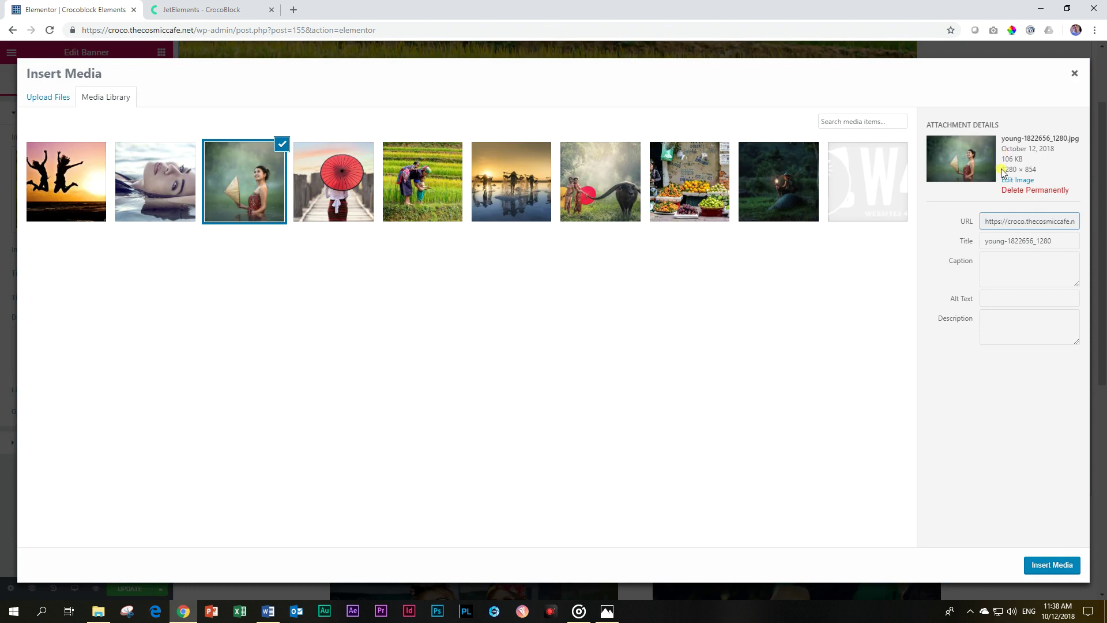
pyautogui.doubleClick(1005, 169)
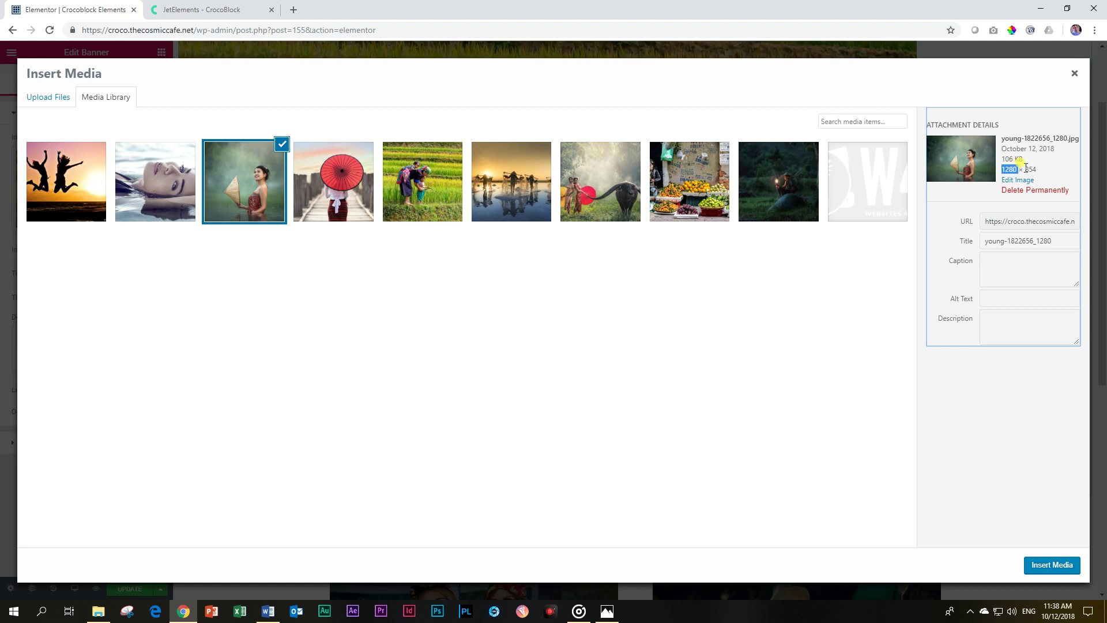
pyautogui.click(1044, 567)
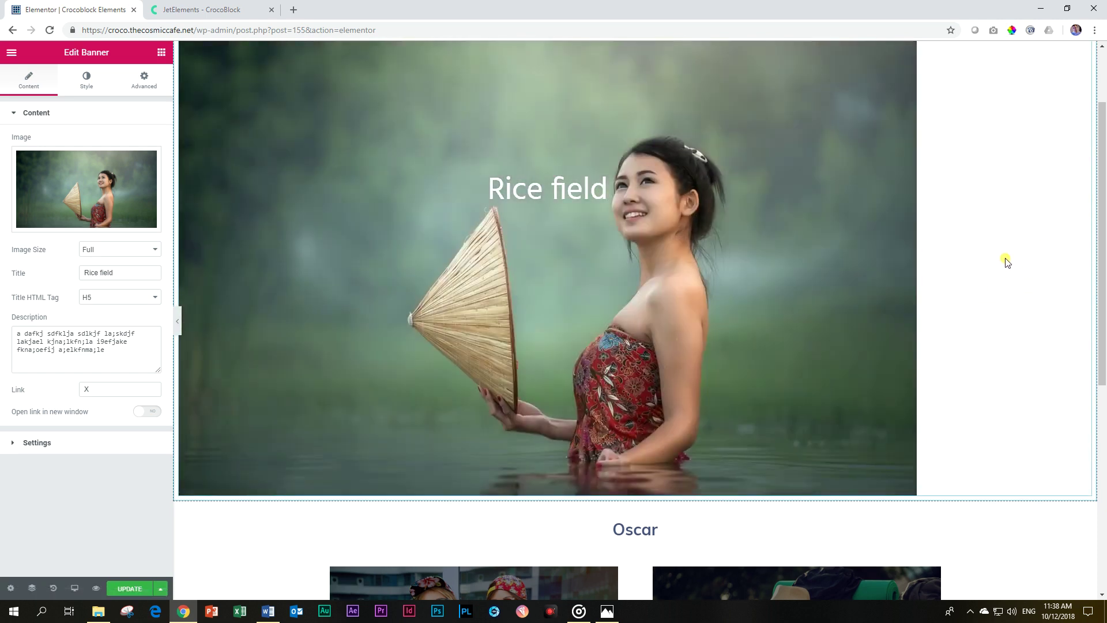
# - Swap in the 1920 px wide girl-in-water photo instead
pyautogui.click(81, 188)
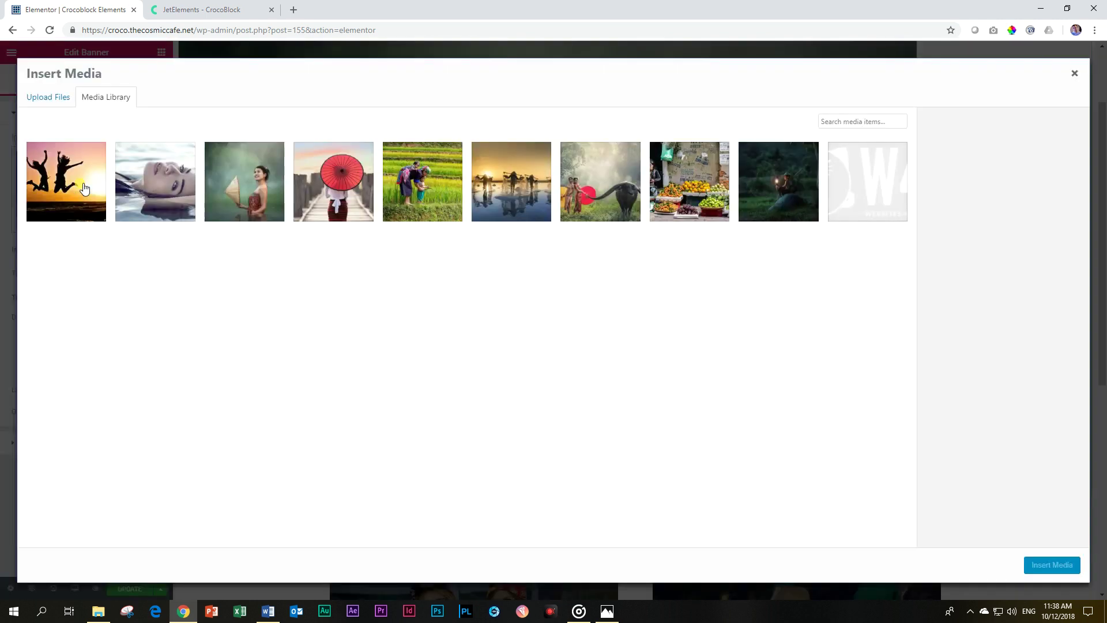
pyautogui.click(144, 176)
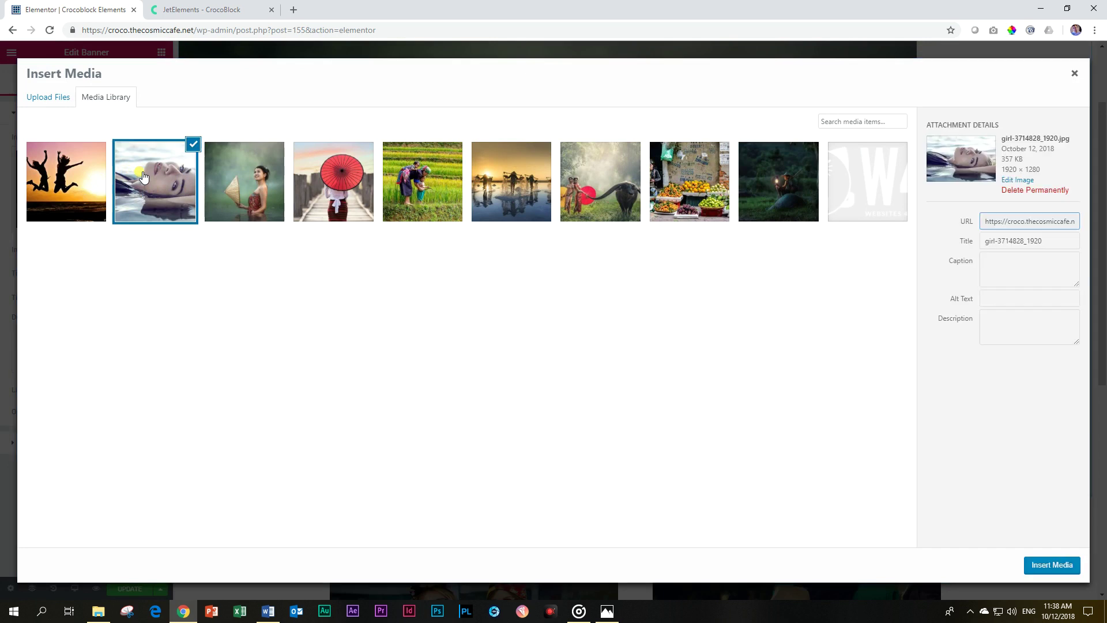
pyautogui.tripleClick(1004, 169)
pyautogui.click(1004, 170)
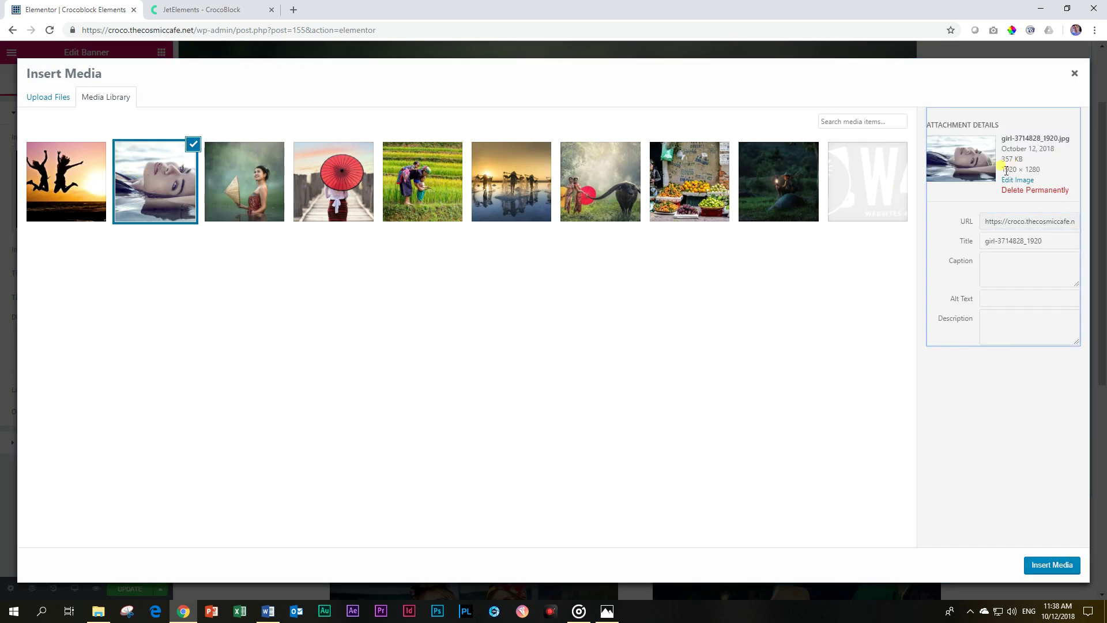
pyautogui.doubleClick(1004, 170)
pyautogui.click(1065, 573)
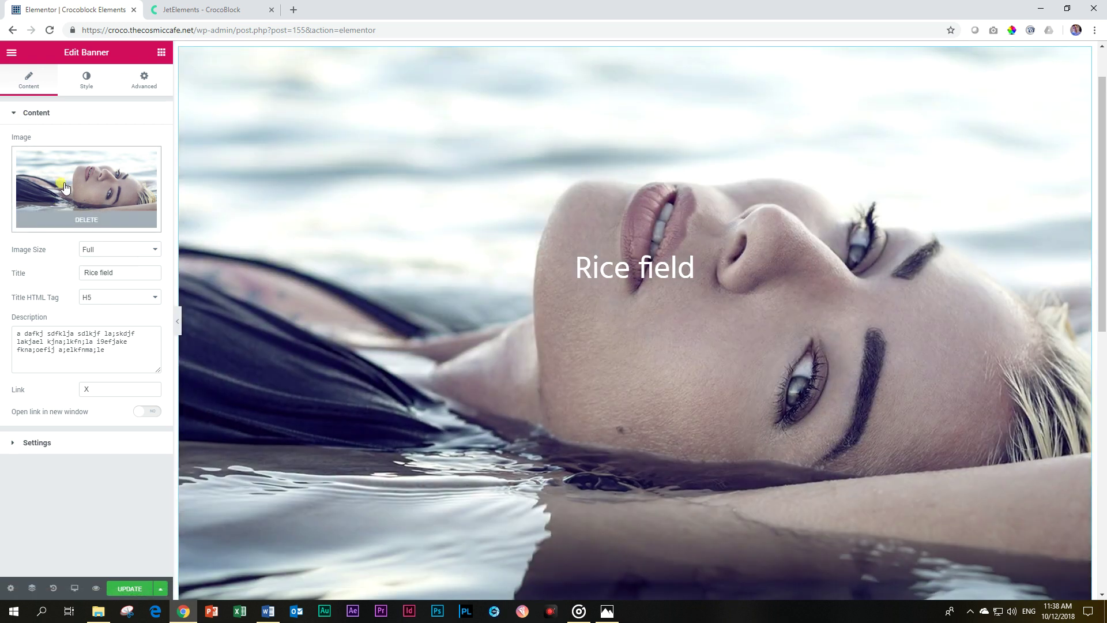
# - Settle on the youth-570881.jpg sunset photo and scroll through the page to review it
pyautogui.click(64, 188)
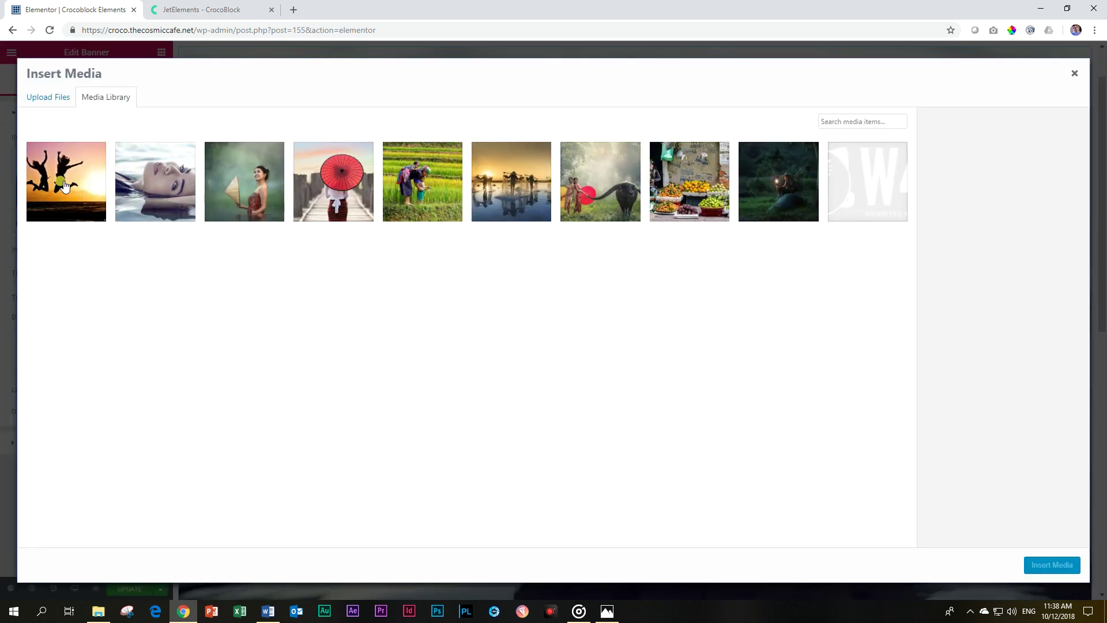
pyautogui.click(78, 183)
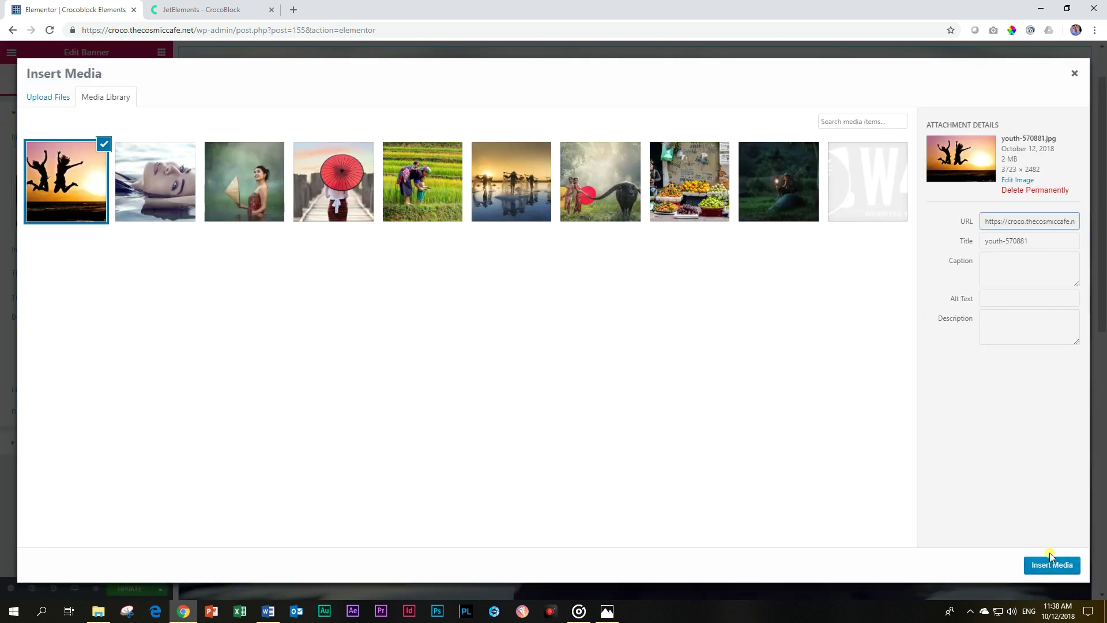
pyautogui.click(1049, 563)
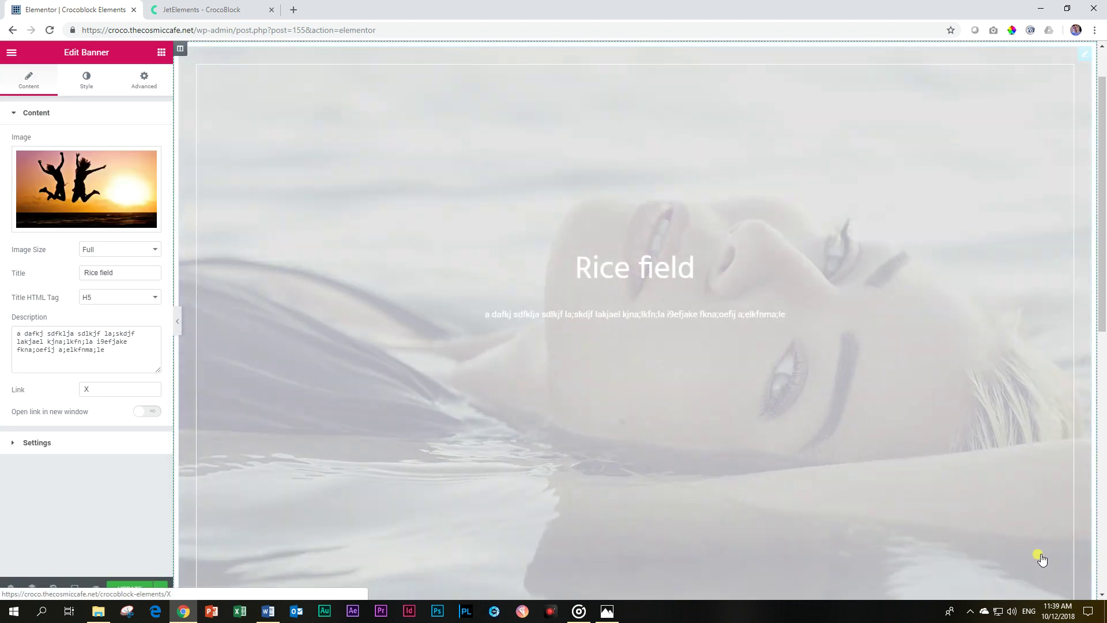
pyautogui.scroll(-5, 921, 311)
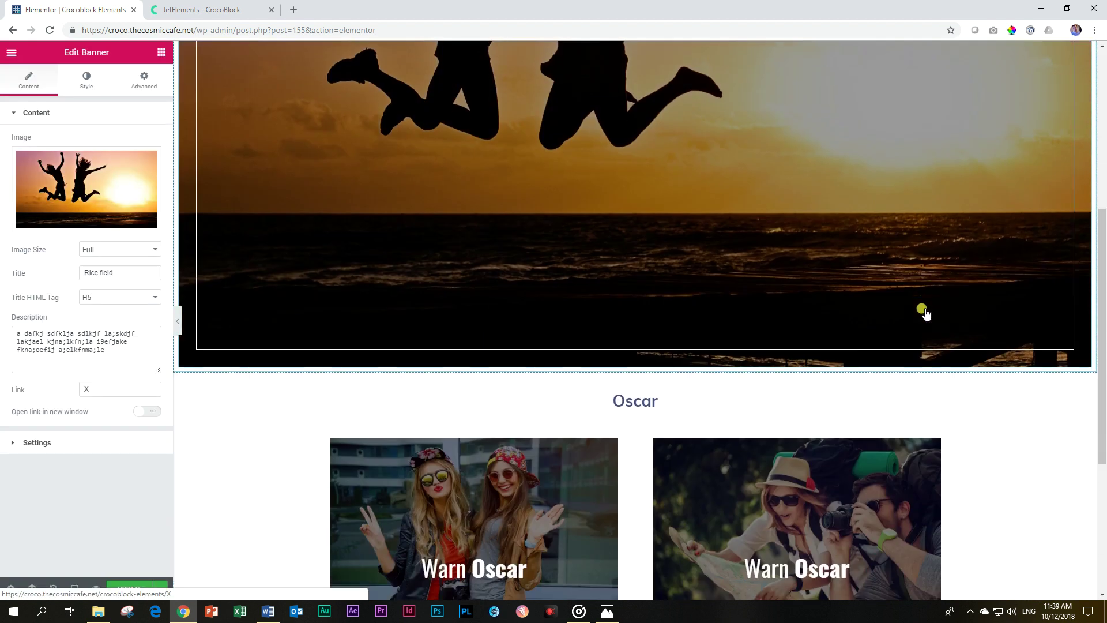
pyautogui.scroll(2, 926, 314)
pyautogui.scroll(1, 925, 314)
pyautogui.scroll(-5, 926, 314)
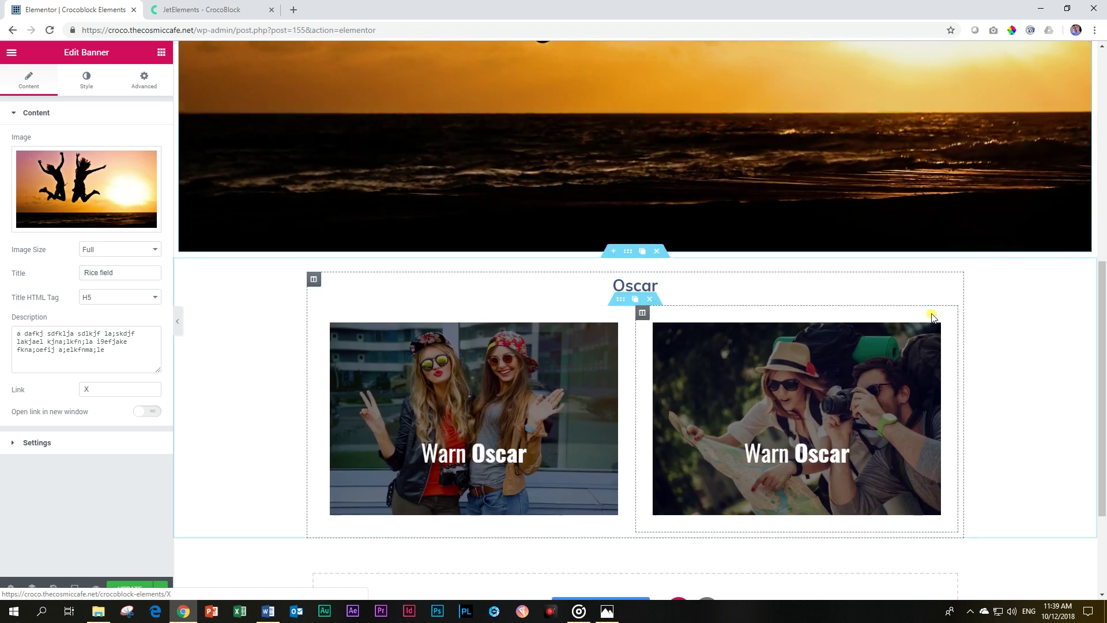
pyautogui.scroll(5, 827, 189)
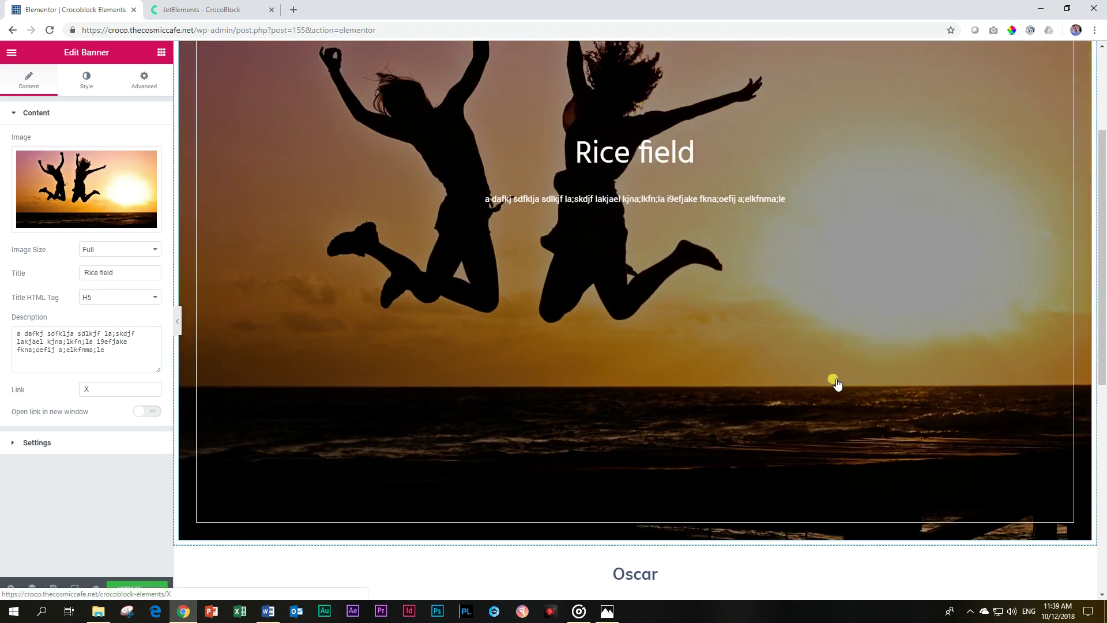
pyautogui.scroll(4, 841, 376)
pyautogui.scroll(-7, 854, 359)
pyautogui.scroll(-3, 855, 358)
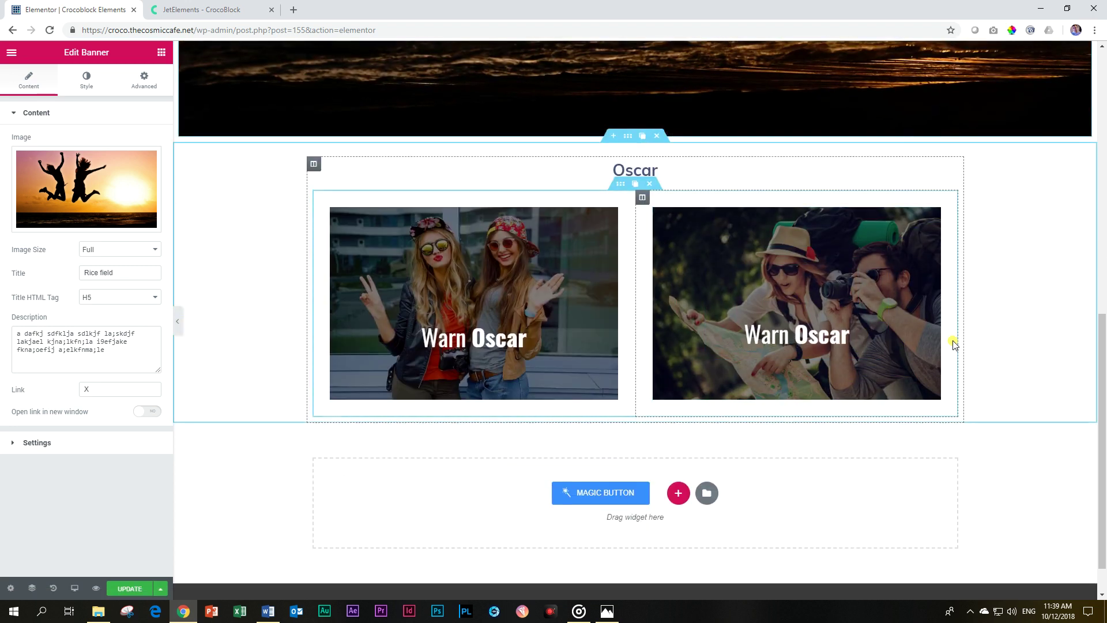